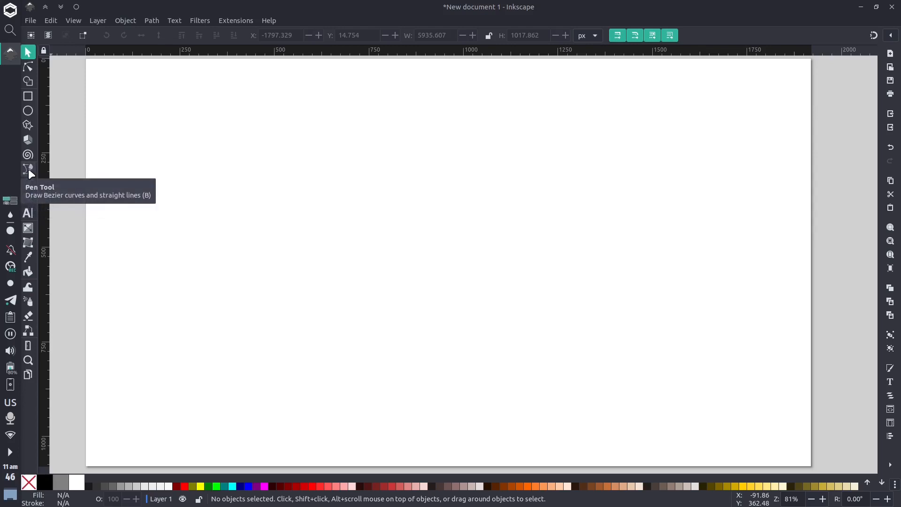
Draw an open zigzag path of four straight segments across the middle of the page with the Pen tool in regular Bezier mode
{"action": "left_click", "coordinate": [29, 168]}
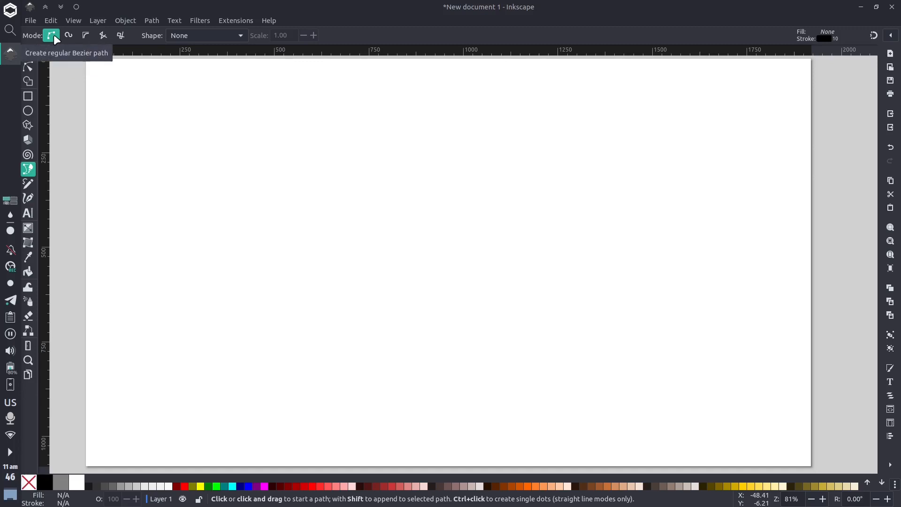
{"action": "left_click", "coordinate": [149, 269]}
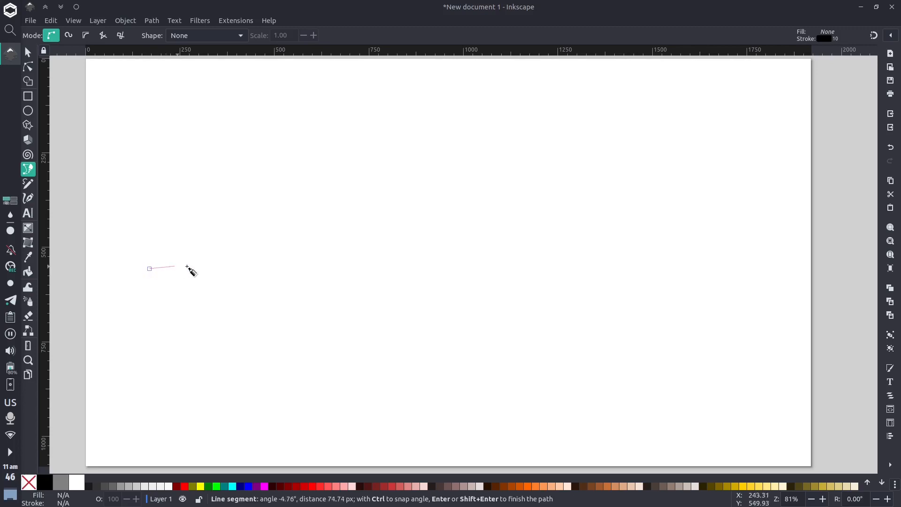
{"action": "left_click", "coordinate": [331, 296]}
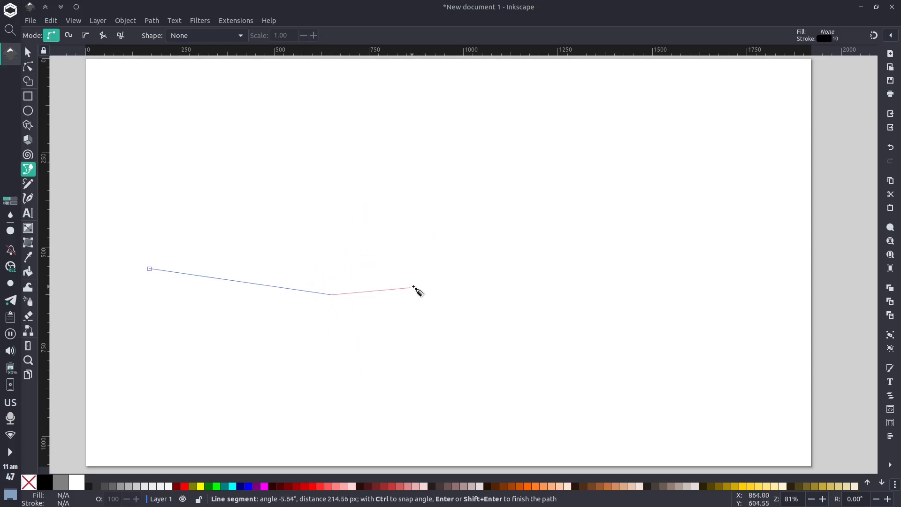
{"action": "left_click", "coordinate": [414, 261]}
{"action": "left_click", "coordinate": [503, 307]}
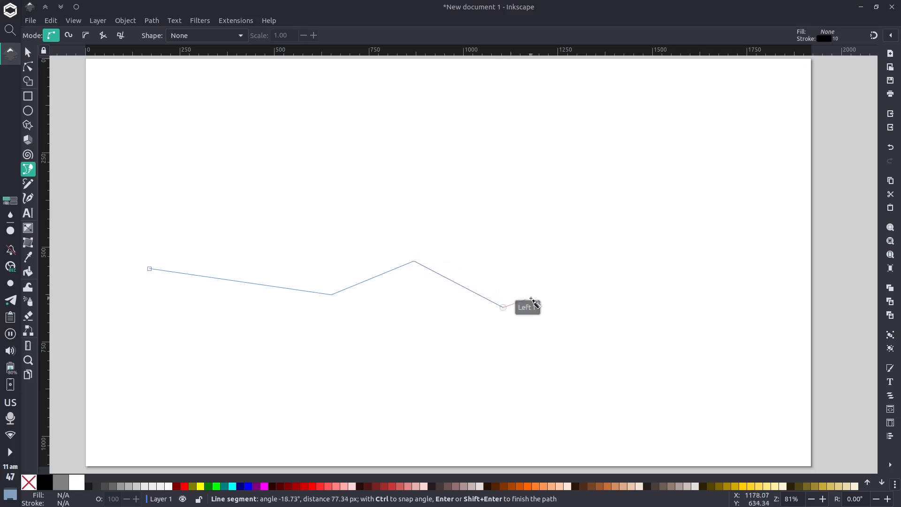
{"action": "left_click", "coordinate": [586, 266]}
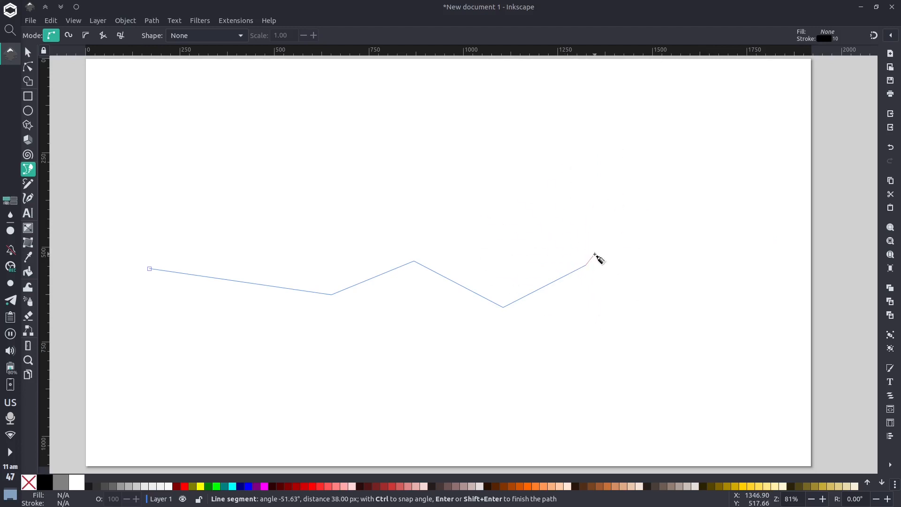
{"action": "key", "text": "Return"}
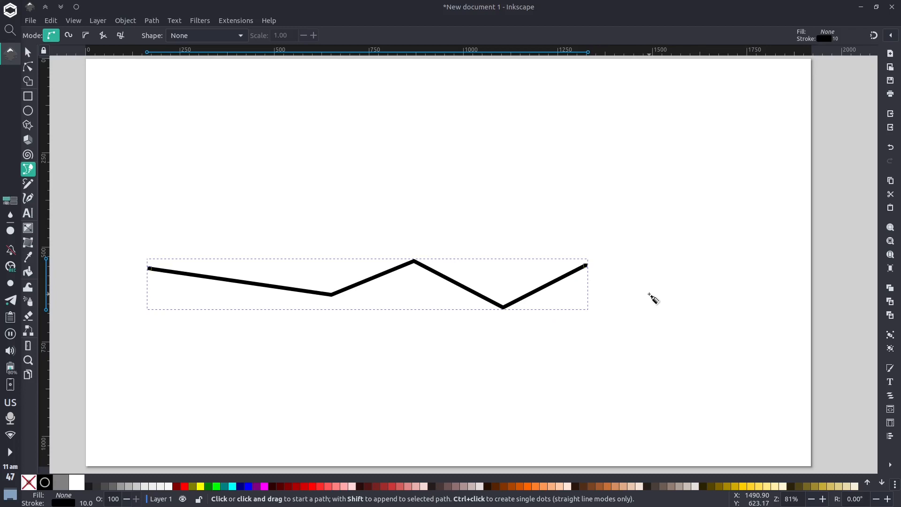
Draw a closed seven-corner shape above the zigzag, with horizontal and vertical sides and one 45° diagonal
{"action": "key", "text": "space"}
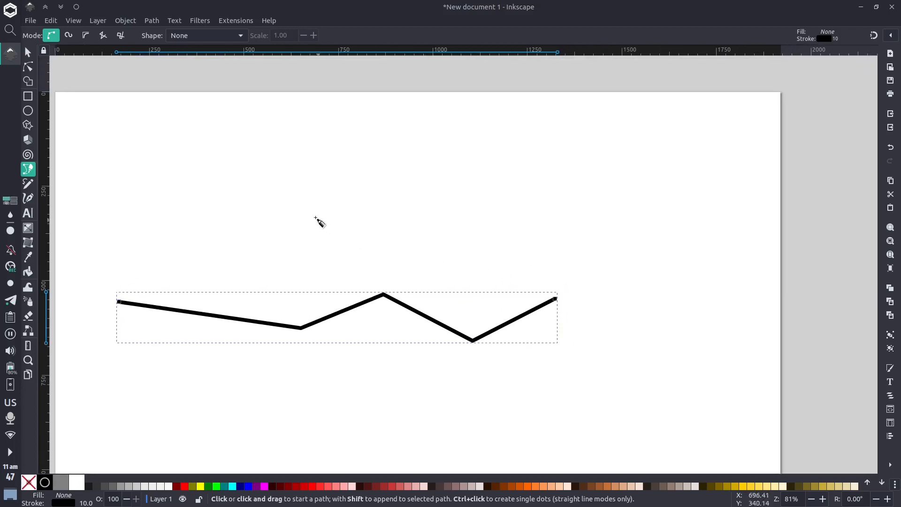
{"action": "left_click", "coordinate": [331, 193]}
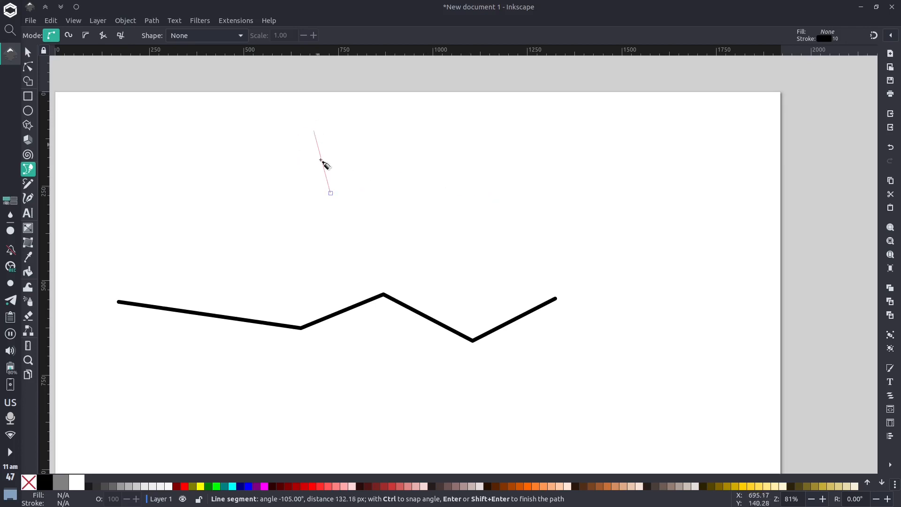
{"action": "left_click", "coordinate": [453, 193]}
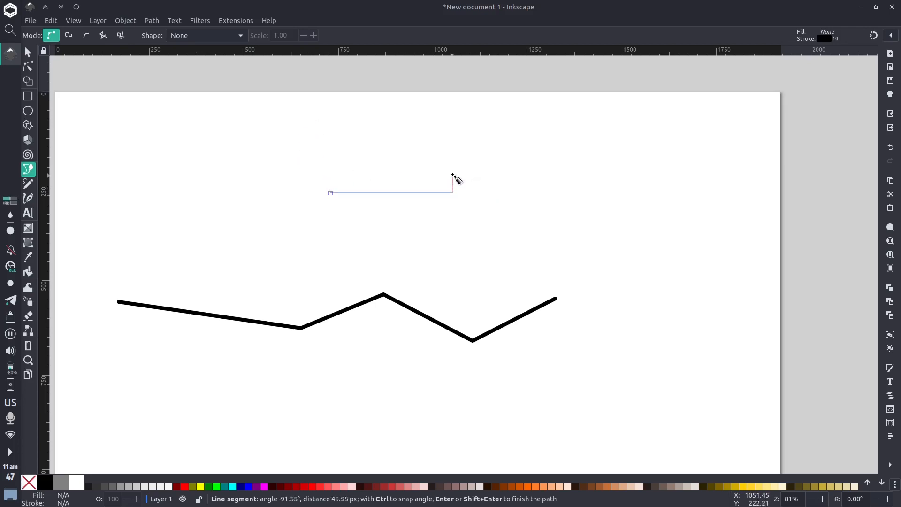
{"action": "left_click", "coordinate": [453, 122]}
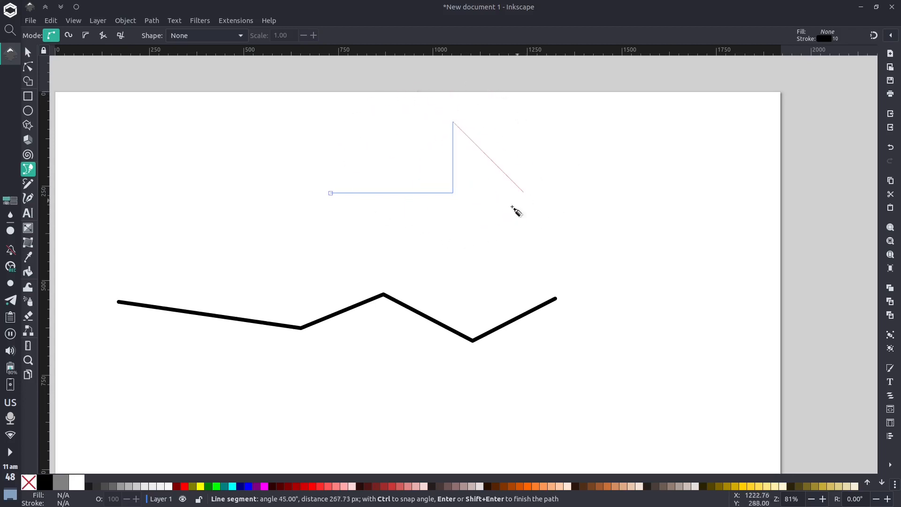
{"action": "left_click", "coordinate": [548, 216]}
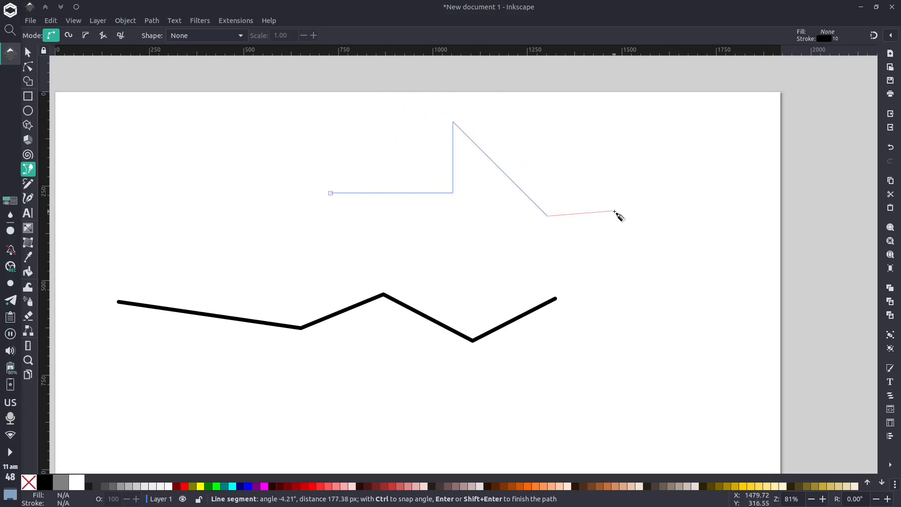
{"action": "left_click", "coordinate": [639, 216]}
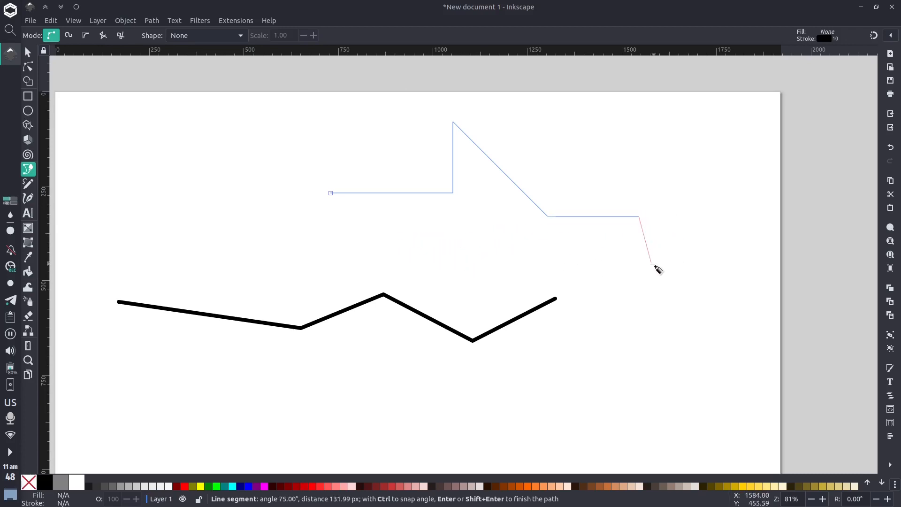
{"action": "left_click", "coordinate": [639, 265]}
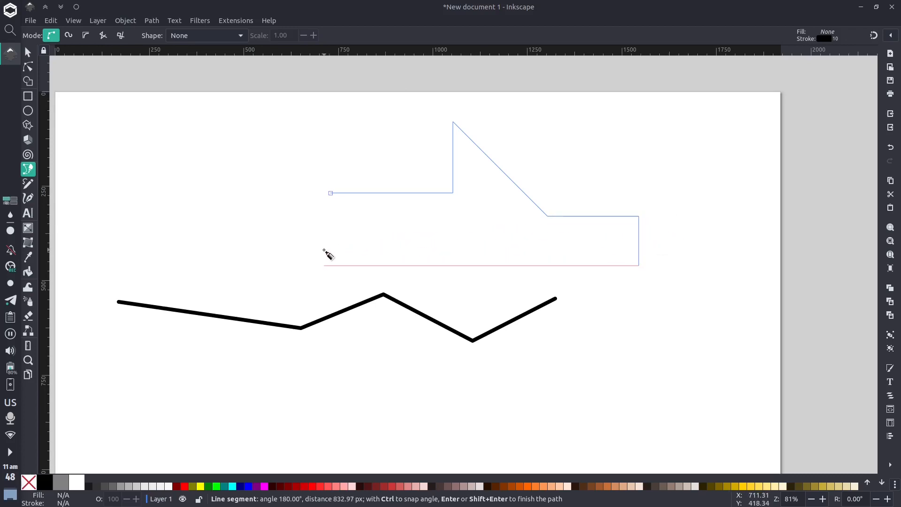
{"action": "left_click", "coordinate": [331, 265]}
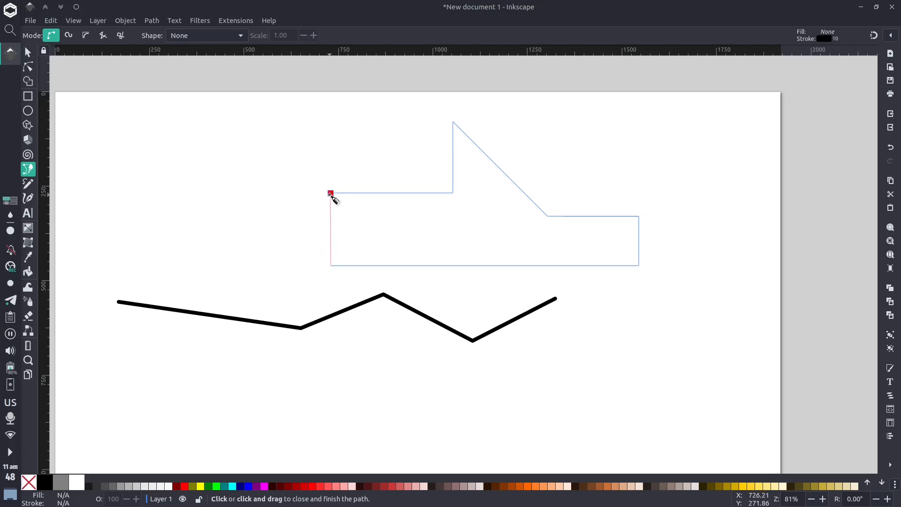
{"action": "left_click", "coordinate": [331, 193]}
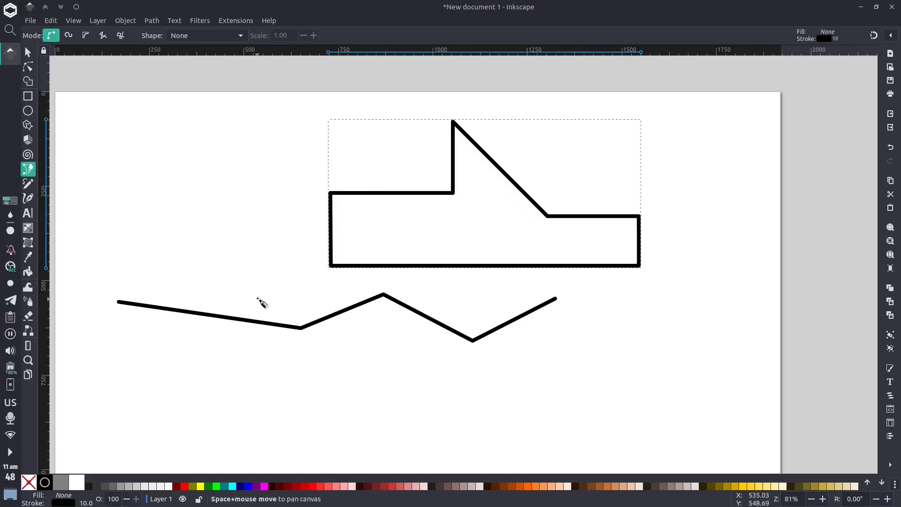
Draw an open Bezier path with two curved segments near the page's lower edge, using a nearly vertical handle at the middle node
{"action": "scroll", "coordinate": [257, 302], "scroll_direction": "down", "scroll_amount": 5}
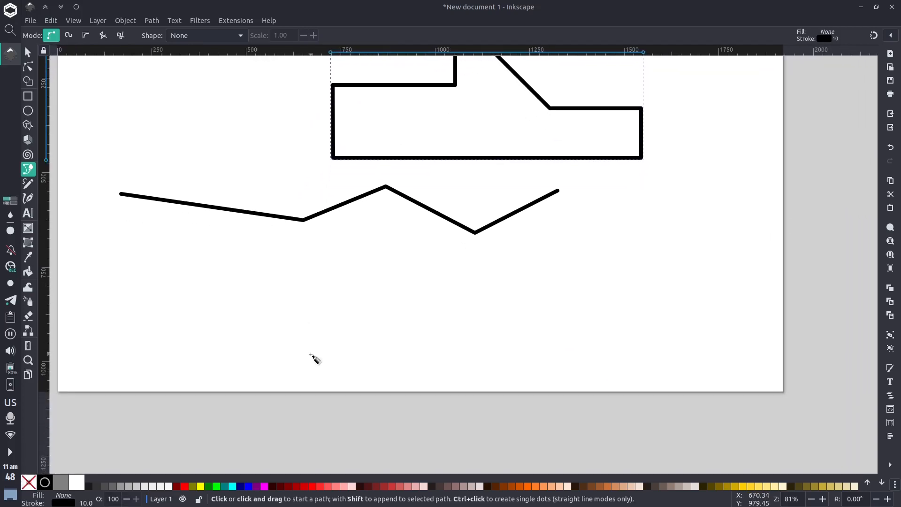
{"action": "left_click", "coordinate": [311, 354]}
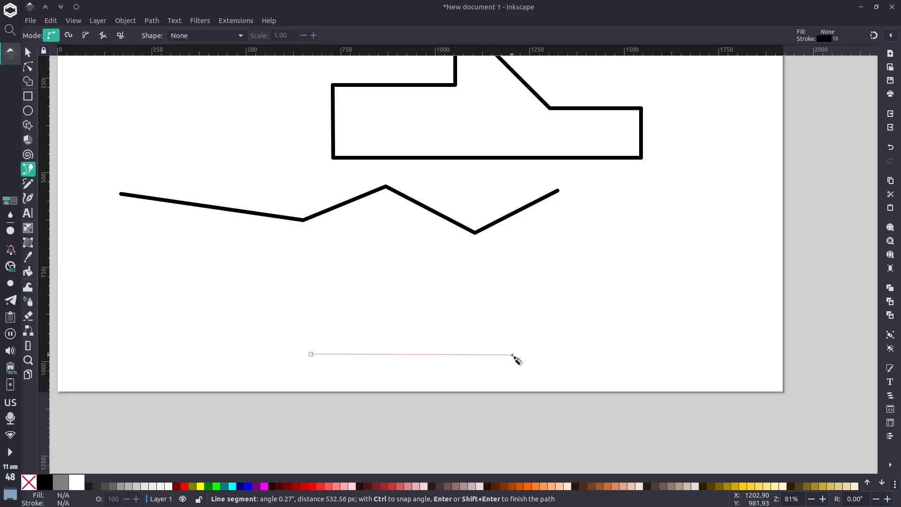
{"action": "left_click_drag", "start_coordinate": [513, 356], "coordinate": [512, 313]}
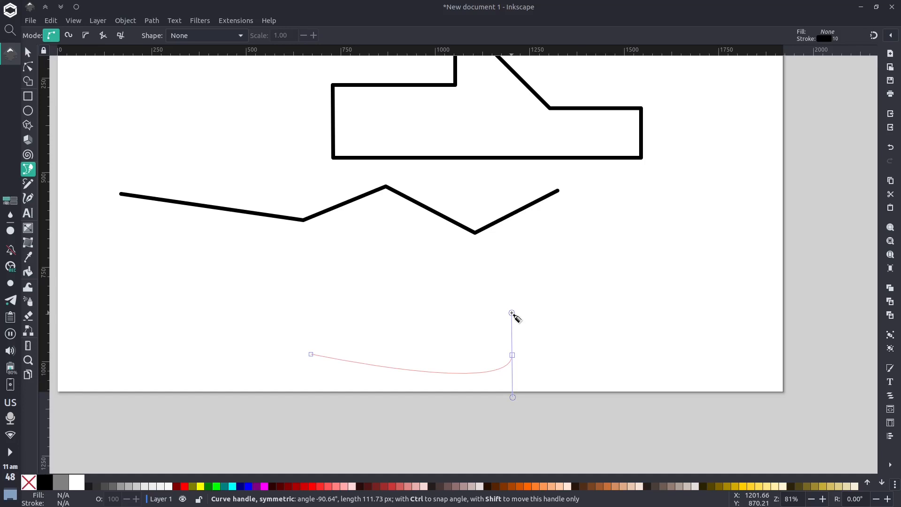
{"action": "mouse_move", "coordinate": [512, 313]}
{"action": "left_mouse_down"}
{"action": "mouse_move", "coordinate": [516, 293]}
{"action": "mouse_move", "coordinate": [539, 324]}
{"action": "mouse_move", "coordinate": [535, 340]}
{"action": "mouse_move", "coordinate": [512, 315]}
{"action": "mouse_move", "coordinate": [522, 302]}
{"action": "mouse_move", "coordinate": [521, 311]}
{"action": "mouse_move", "coordinate": [510, 308]}
{"action": "left_mouse_up"}
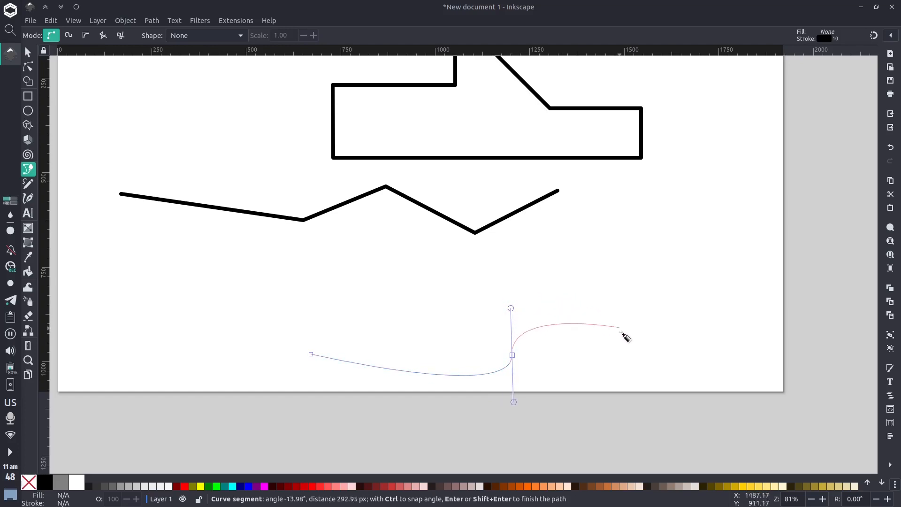
{"action": "left_click", "coordinate": [626, 369]}
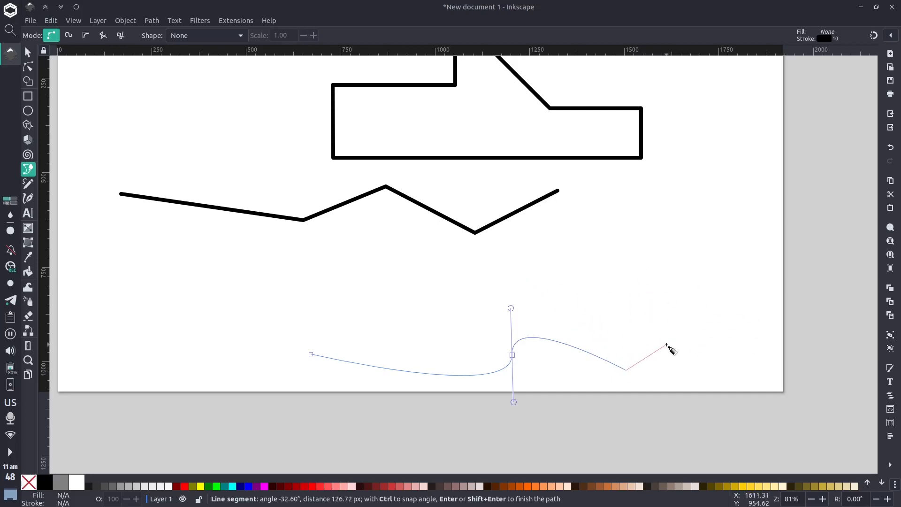
{"action": "key", "text": "Return"}
Draw an open S-shaped Bezier path on the empty canvas beyond the page's right edge, ending in a long tail toward the page
{"action": "key", "text": "space"}
{"action": "key", "text": "space"}
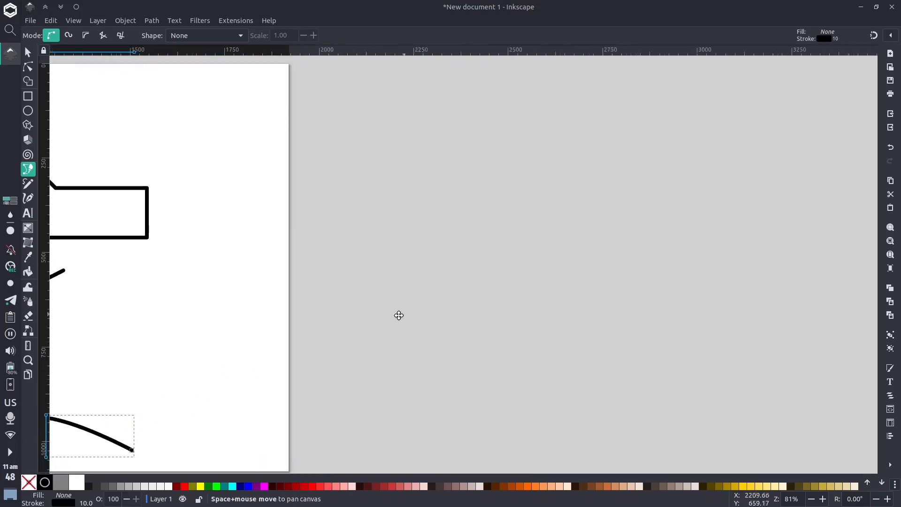
{"action": "key", "text": "space"}
{"action": "left_click", "coordinate": [496, 182]}
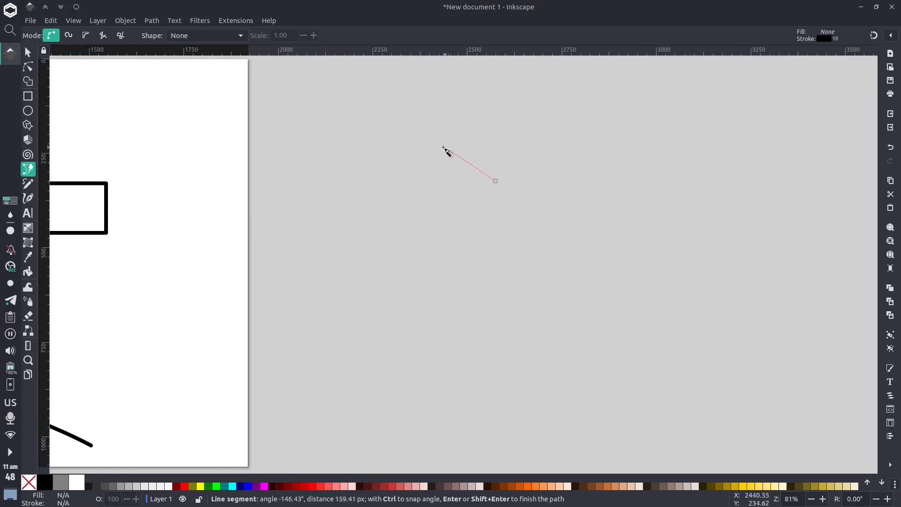
{"action": "left_click_drag", "start_coordinate": [411, 178], "coordinate": [370, 274]}
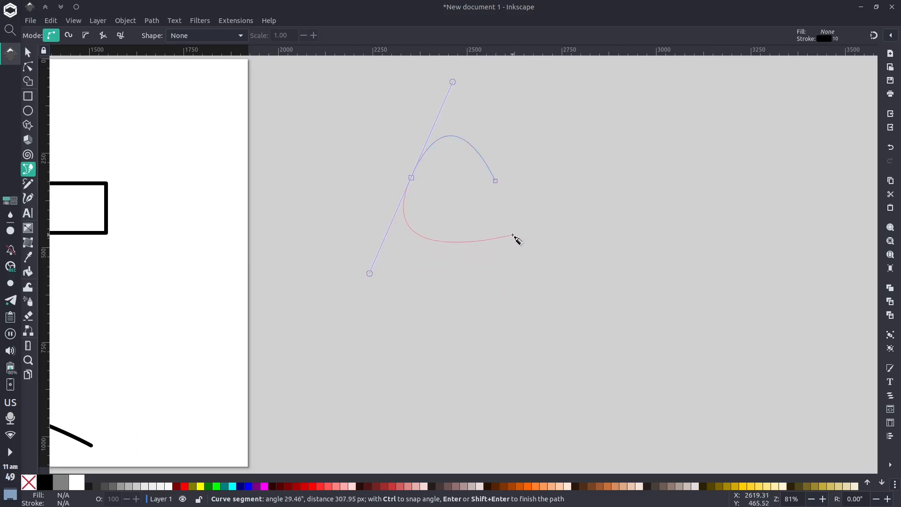
{"action": "left_click", "coordinate": [504, 305]}
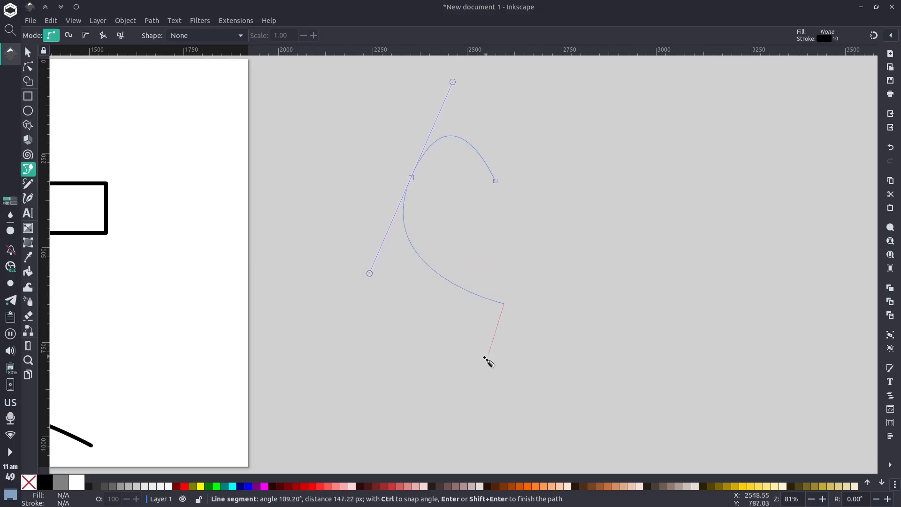
{"action": "left_click_drag", "start_coordinate": [403, 376], "coordinate": [270, 355]}
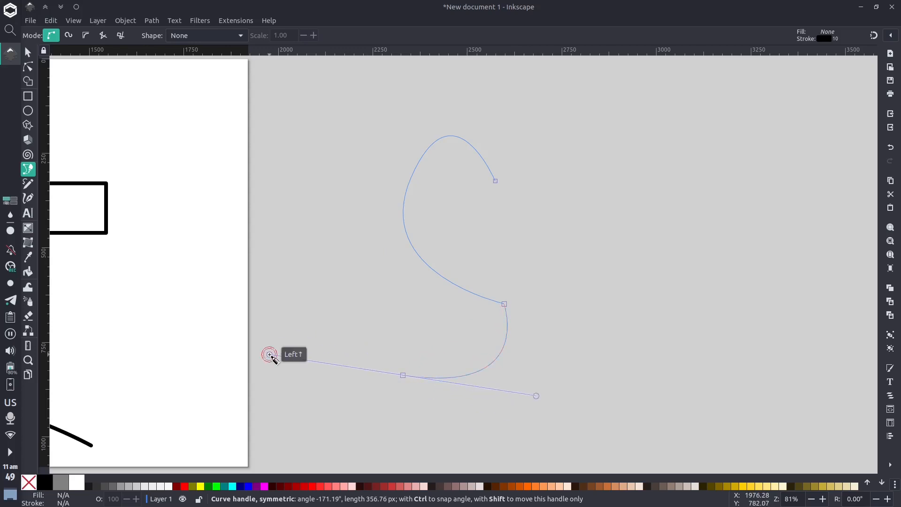
{"action": "double_click", "coordinate": [270, 354]}
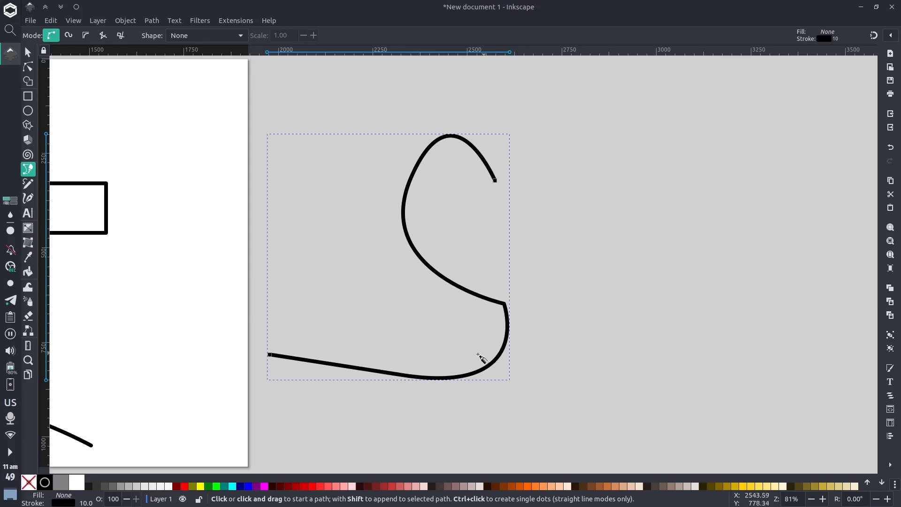
Draw a smooth five-node letter S in Spiro mode on the empty canvas beyond the page's left edge
{"action": "key", "text": "space"}
{"action": "key", "text": "space"}
{"action": "key", "text": "space"}
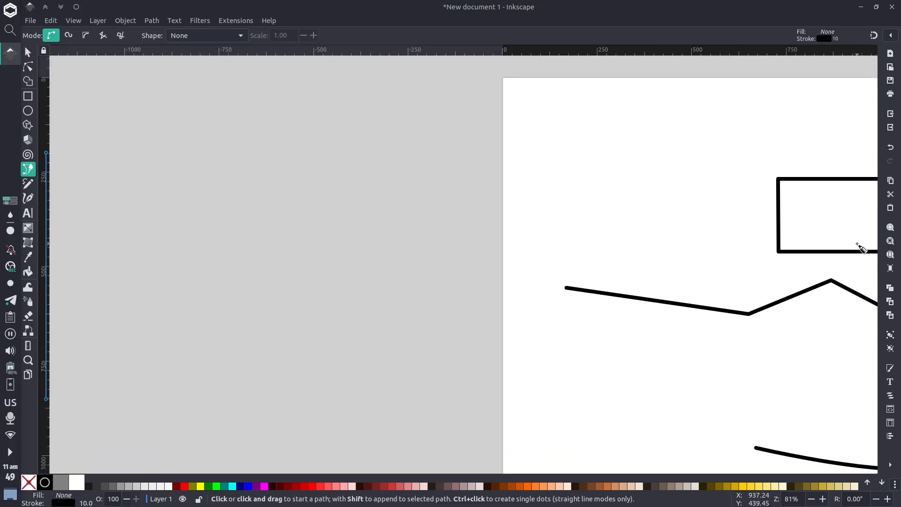
{"action": "key", "text": "space"}
{"action": "key", "text": "space"}
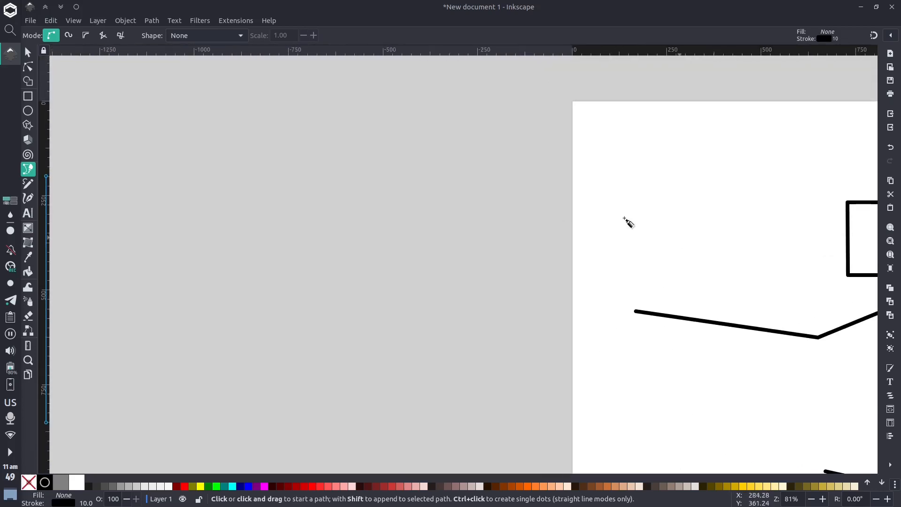
{"action": "left_click", "coordinate": [68, 36]}
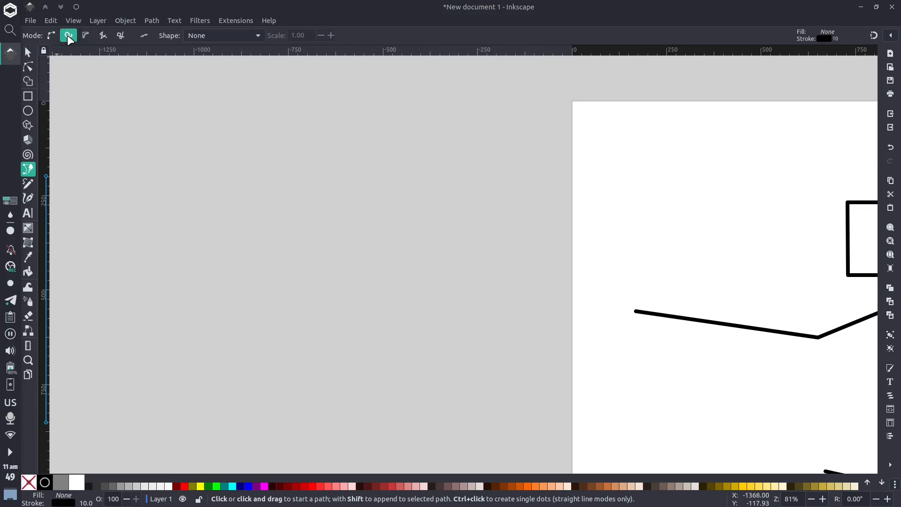
{"action": "left_click", "coordinate": [347, 209]}
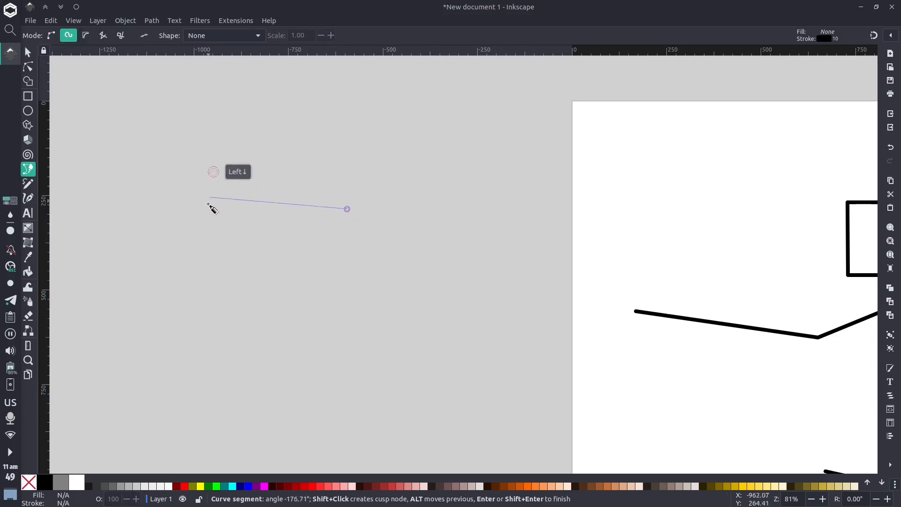
{"action": "left_click", "coordinate": [203, 242]}
{"action": "left_click", "coordinate": [342, 325]}
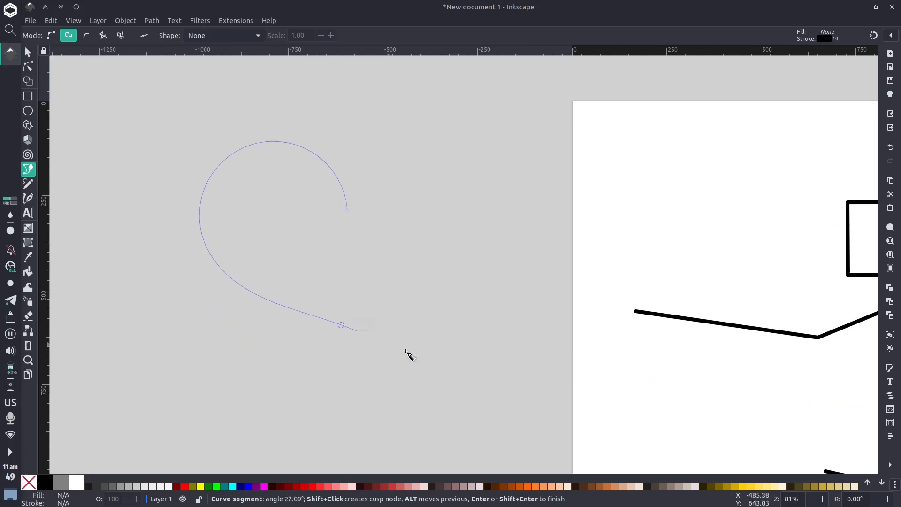
{"action": "left_click", "coordinate": [228, 451]}
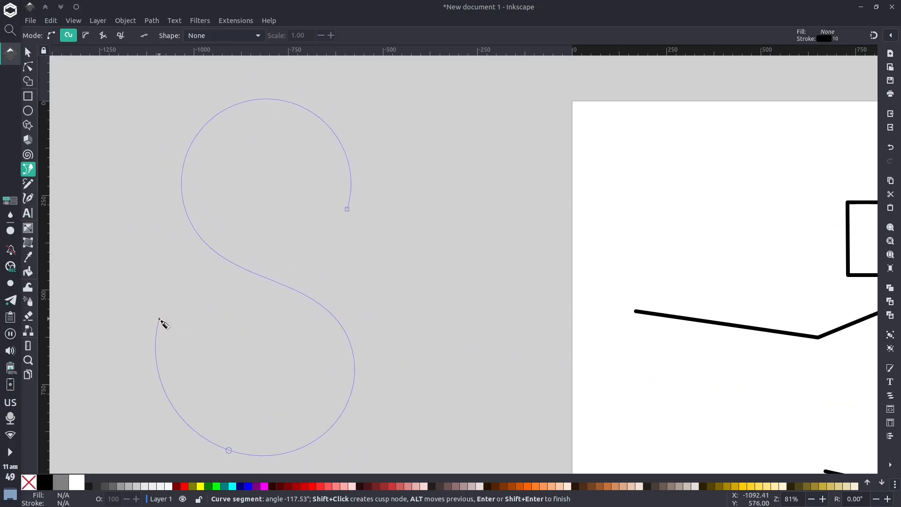
{"action": "double_click", "coordinate": [160, 320]}
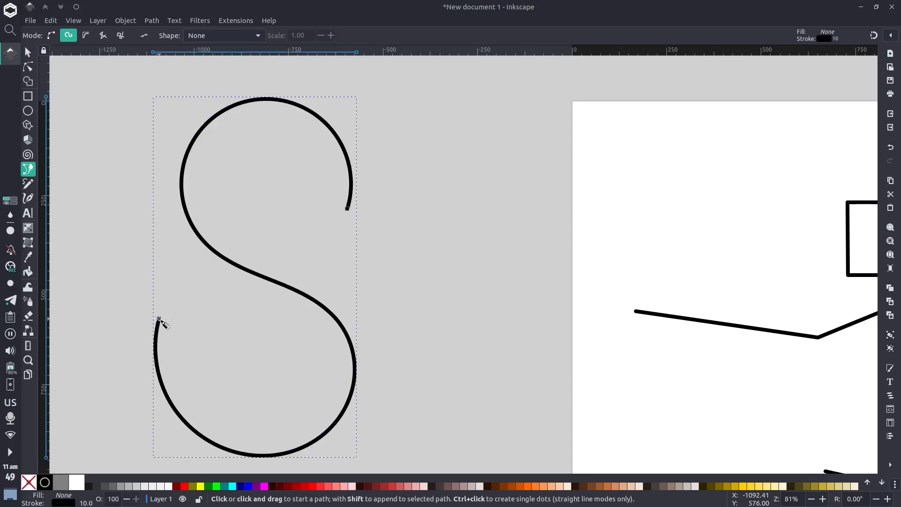
Reshape the Spiro letter S by repositioning its upper end node, its upper-left node and its lower end node
{"action": "left_click", "coordinate": [27, 67]}
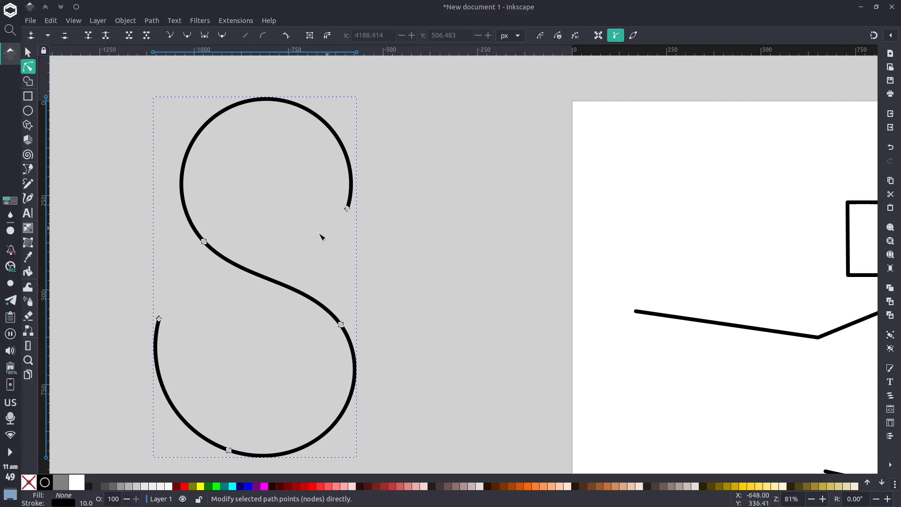
{"action": "left_click_drag", "start_coordinate": [348, 208], "coordinate": [306, 174]}
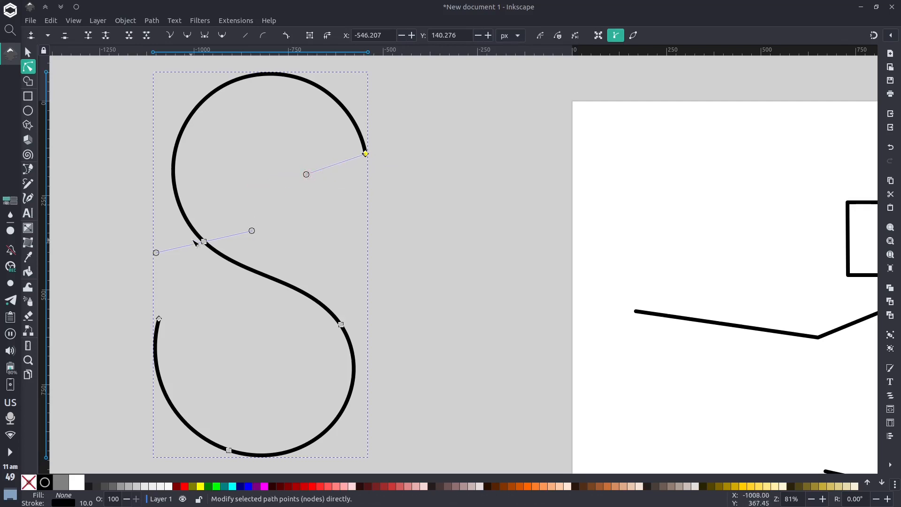
{"action": "left_click_drag", "start_coordinate": [203, 241], "coordinate": [238, 247]}
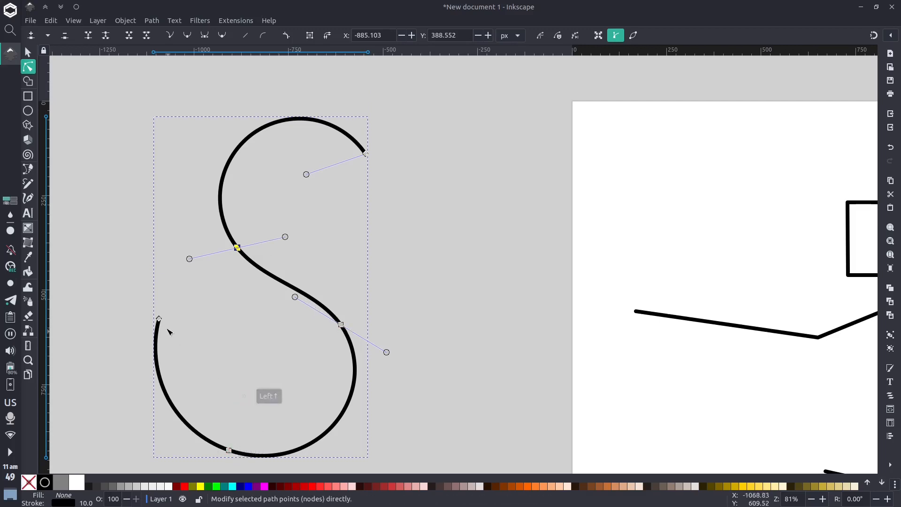
{"action": "left_click_drag", "start_coordinate": [159, 319], "coordinate": [166, 379]}
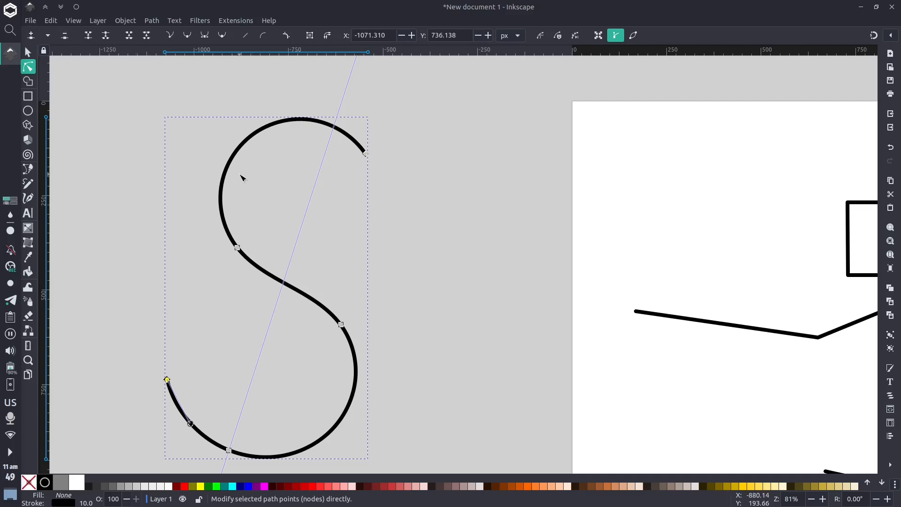
Draw an open letter S with nine control nodes in BSpline mode on the empty canvas left of the Spiro S
{"action": "key", "text": "b"}
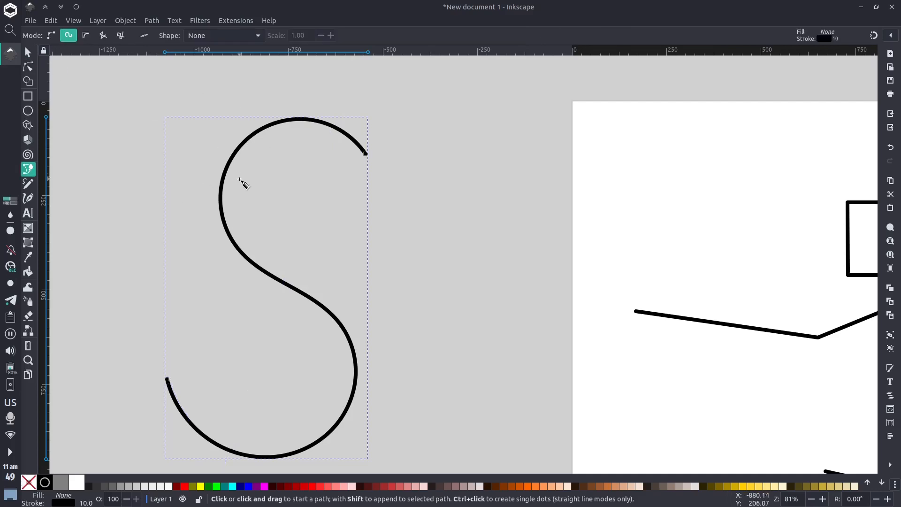
{"action": "left_click", "coordinate": [86, 35]}
{"action": "left_click_drag", "start_coordinate": [215, 242], "coordinate": [555, 272]}
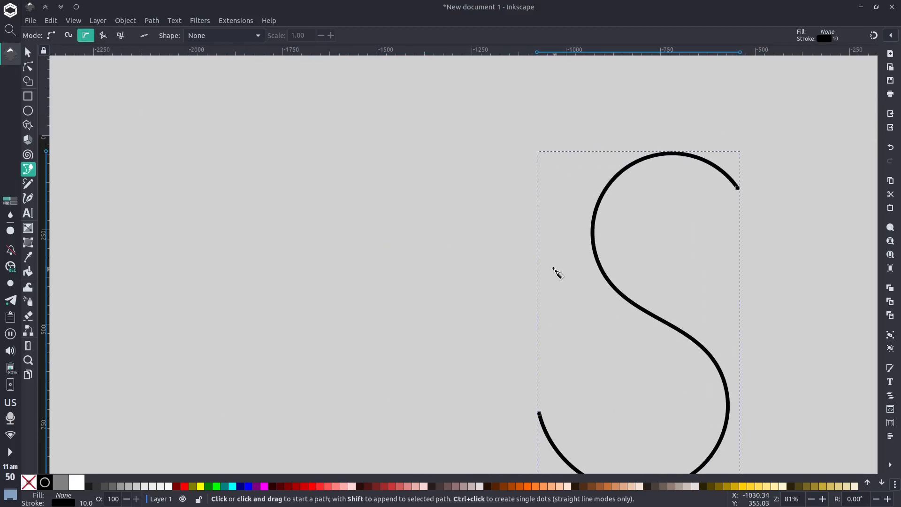
{"action": "left_click_drag", "start_coordinate": [362, 194], "coordinate": [283, 156]}
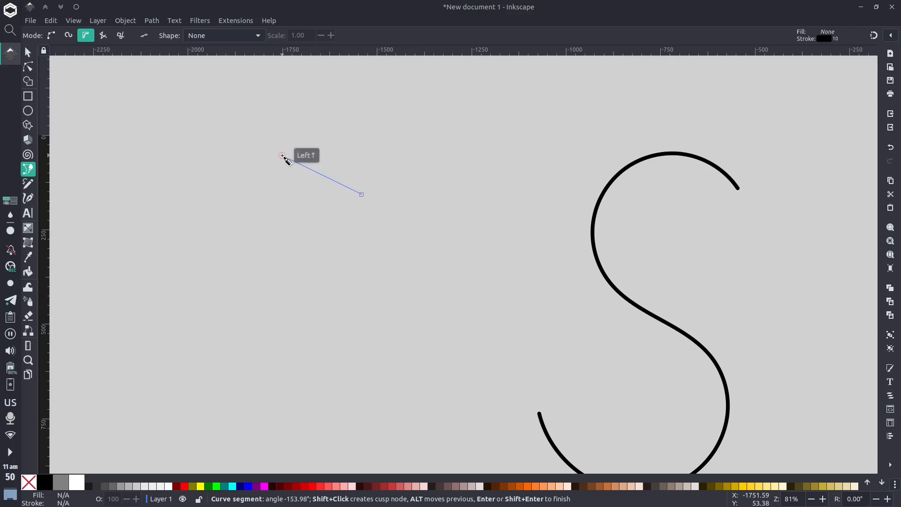
{"action": "left_click", "coordinate": [199, 215]}
{"action": "left_click", "coordinate": [243, 312]}
{"action": "left_click", "coordinate": [327, 357]}
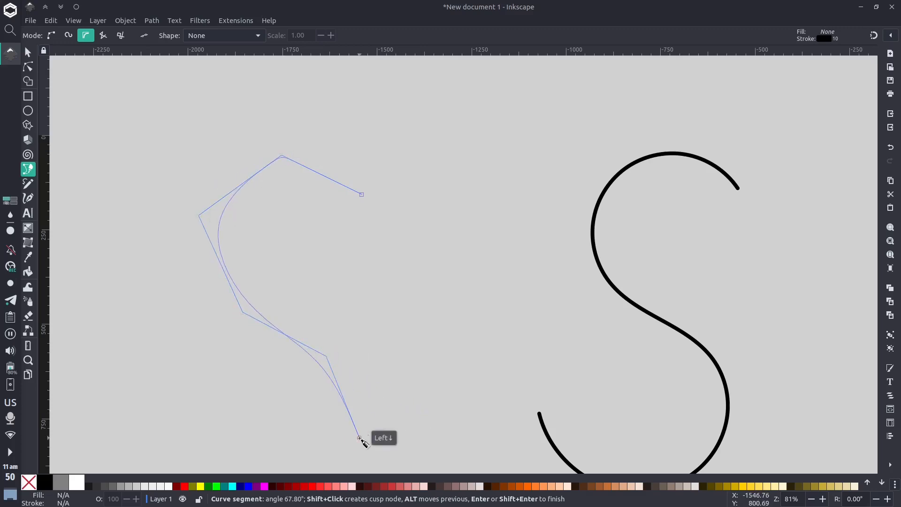
{"action": "left_click", "coordinate": [360, 438]}
{"action": "left_click", "coordinate": [283, 465]}
{"action": "left_click", "coordinate": [137, 415]}
{"action": "left_click", "coordinate": [184, 372]}
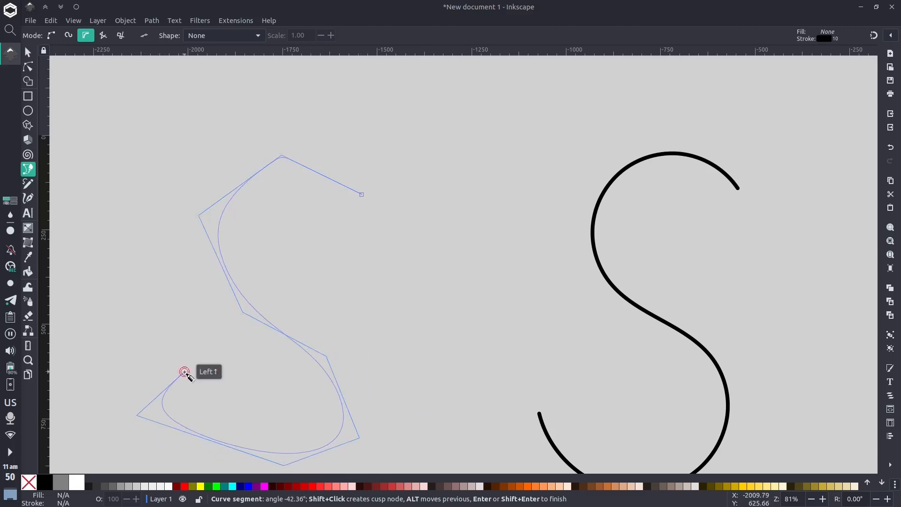
{"action": "scroll", "coordinate": [187, 374], "scroll_direction": "down", "scroll_amount": 3}
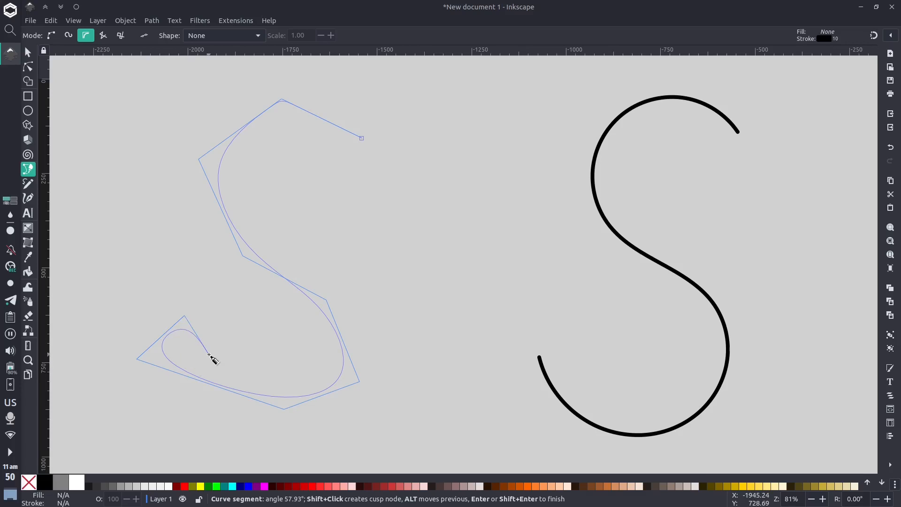
{"action": "key", "text": "Return"}
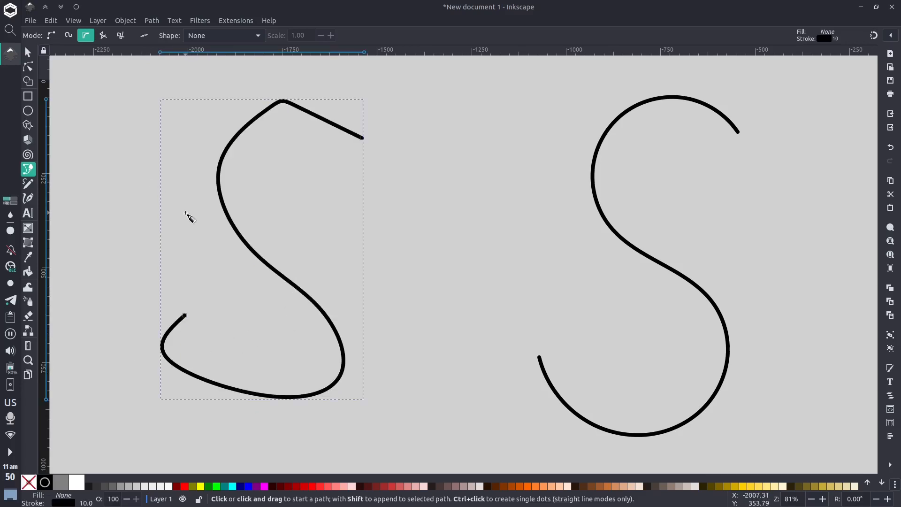
Reshape the lower half of the BSpline S, widening the lower bowl and pulling in its left-hand tail and end node
{"action": "key", "text": "n"}
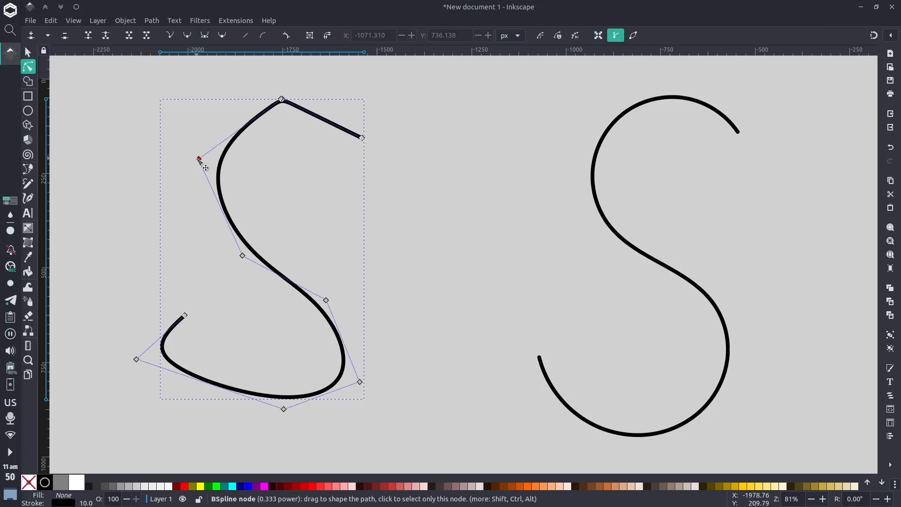
{"action": "left_click_drag", "start_coordinate": [326, 300], "coordinate": [383, 277]}
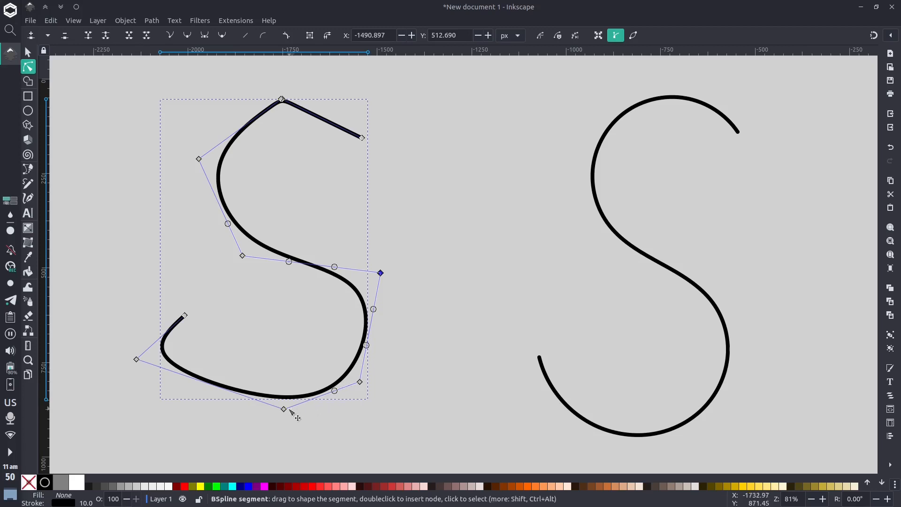
{"action": "left_click_drag", "start_coordinate": [285, 409], "coordinate": [313, 436]}
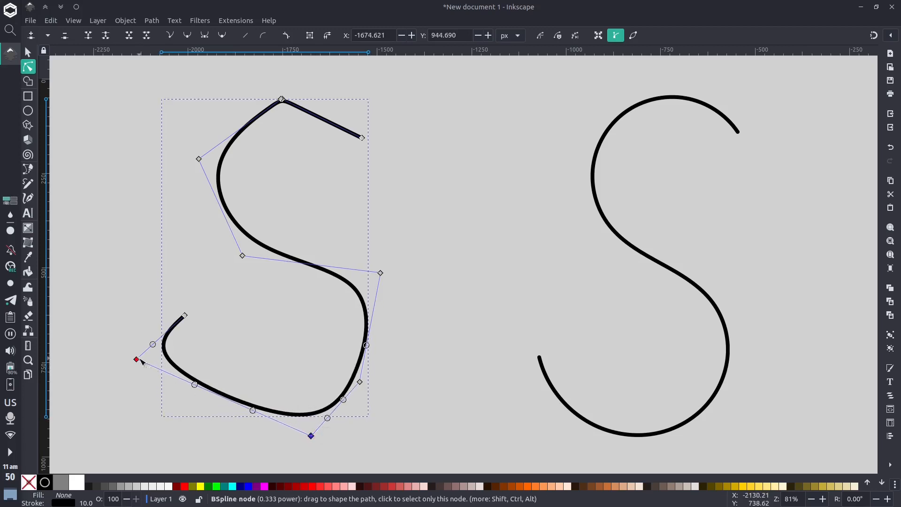
{"action": "left_click_drag", "start_coordinate": [137, 360], "coordinate": [213, 395]}
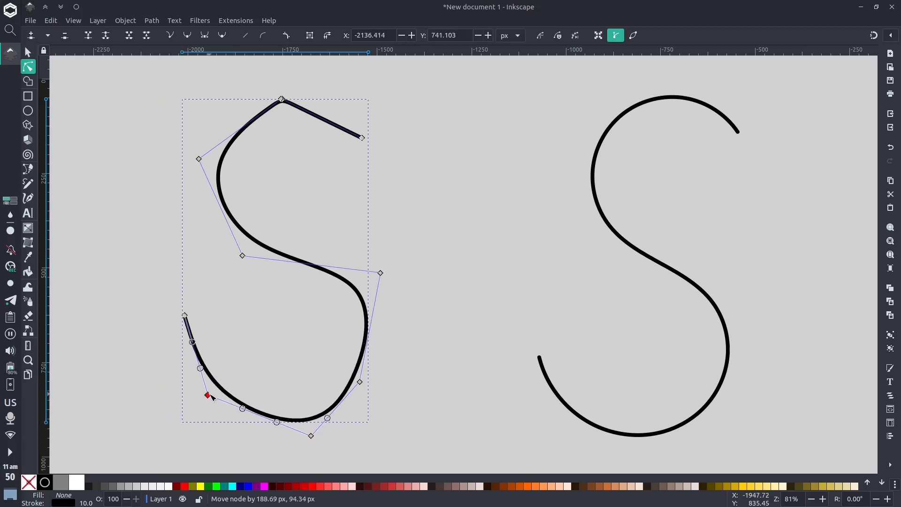
{"action": "left_click", "coordinate": [184, 316]}
{"action": "left_click_drag", "start_coordinate": [184, 316], "coordinate": [202, 324]}
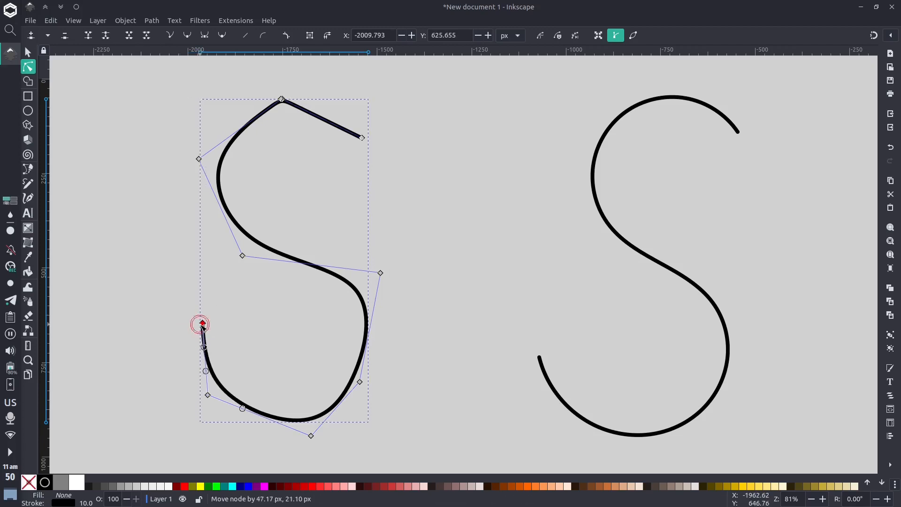
Move the upper end node of the BSpline S outward to about X -1399, Y 144 px
{"action": "left_click_drag", "start_coordinate": [185, 149], "coordinate": [261, 182]}
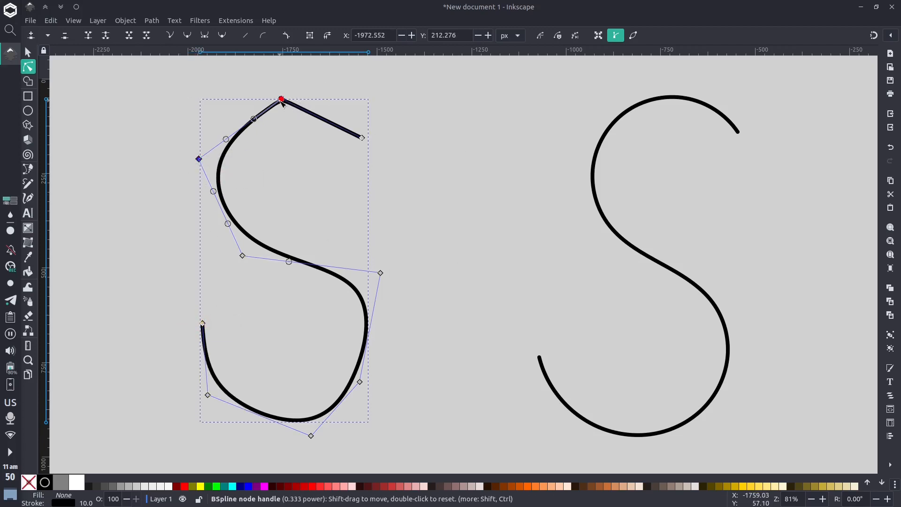
{"action": "left_click_drag", "start_coordinate": [281, 99], "coordinate": [318, 89]}
{"action": "left_click_drag", "start_coordinate": [362, 138], "coordinate": [417, 135]}
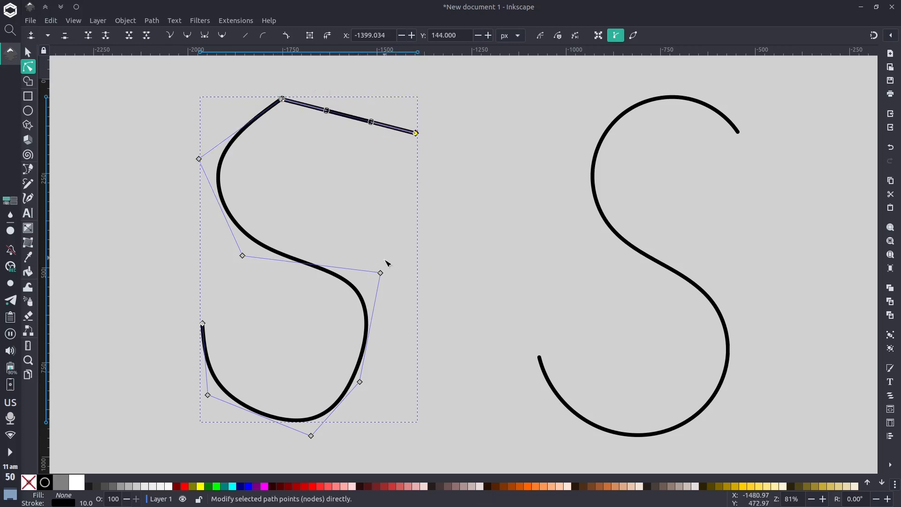
Draw an angular S of five horizontal and vertical segments in straight-line mode, left of the BSpline S
{"action": "left_click_drag", "start_coordinate": [384, 281], "coordinate": [630, 261]}
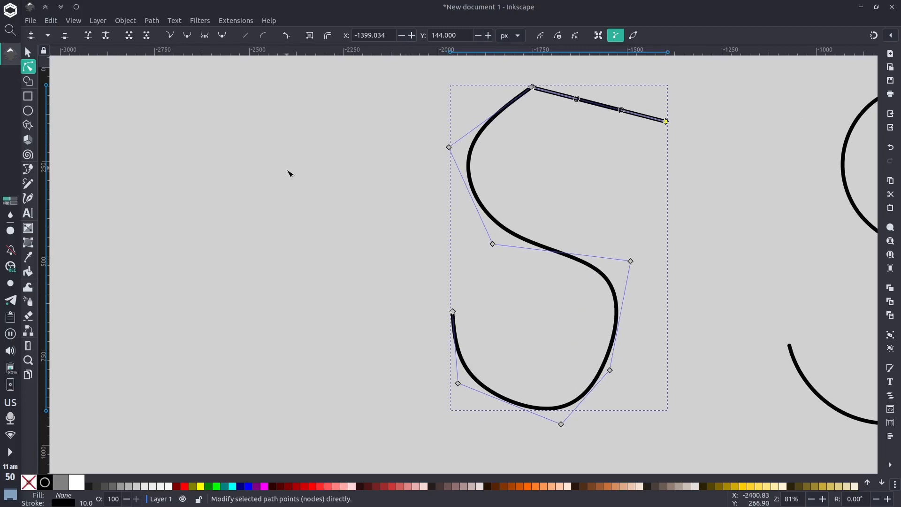
{"action": "key", "text": "b"}
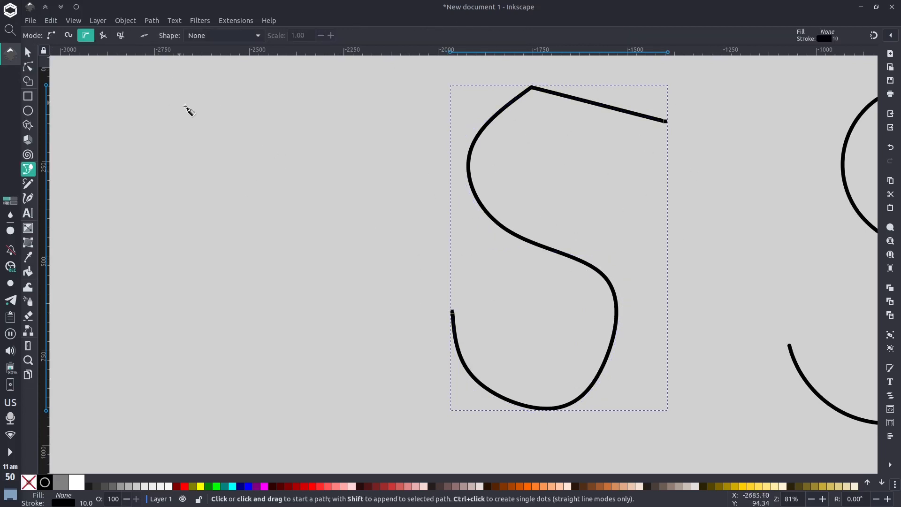
{"action": "left_click", "coordinate": [105, 38]}
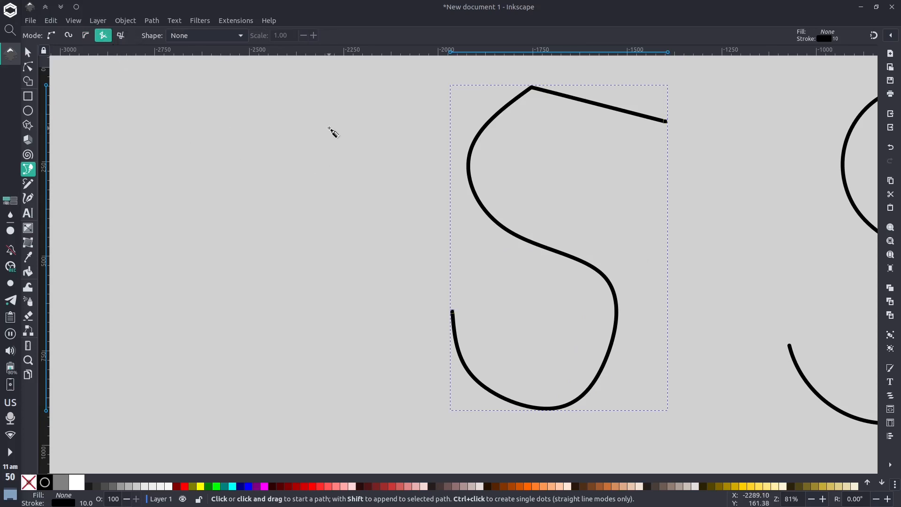
{"action": "left_click", "coordinate": [322, 102]}
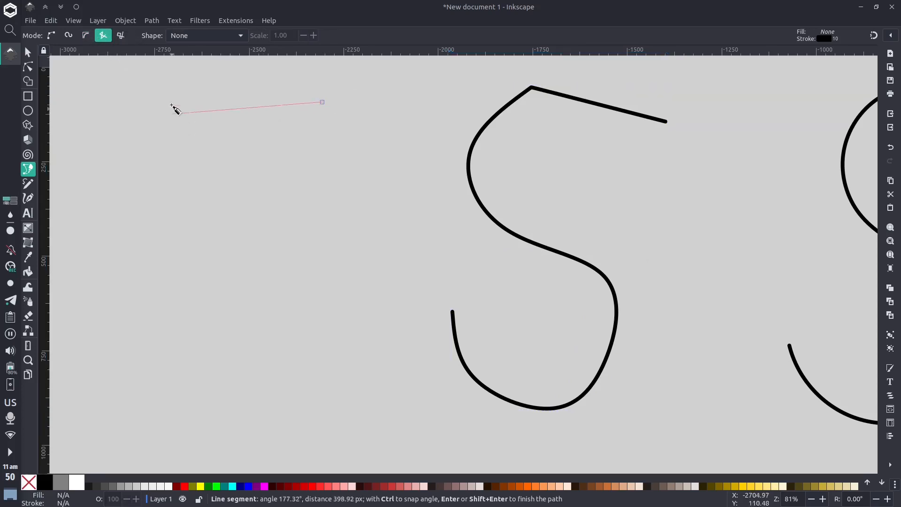
{"action": "left_click", "coordinate": [165, 102]}
{"action": "left_click", "coordinate": [164, 205]}
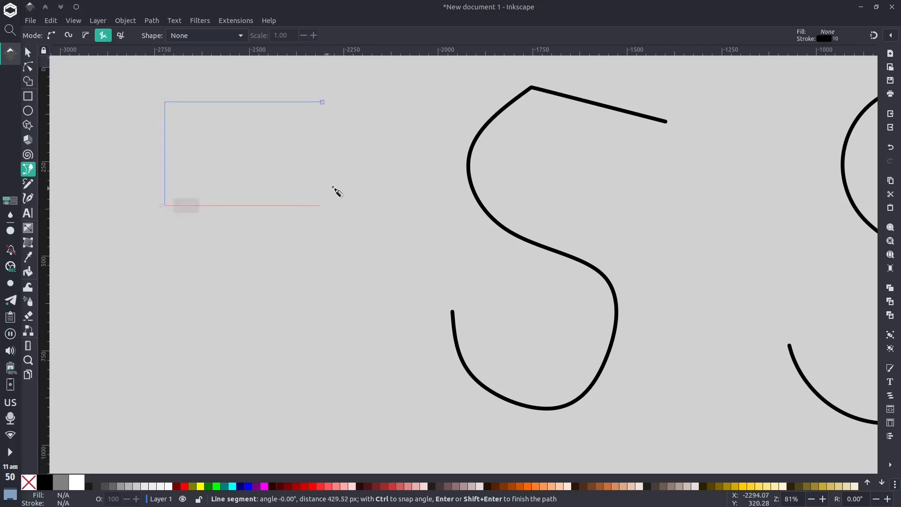
{"action": "left_click", "coordinate": [341, 207]}
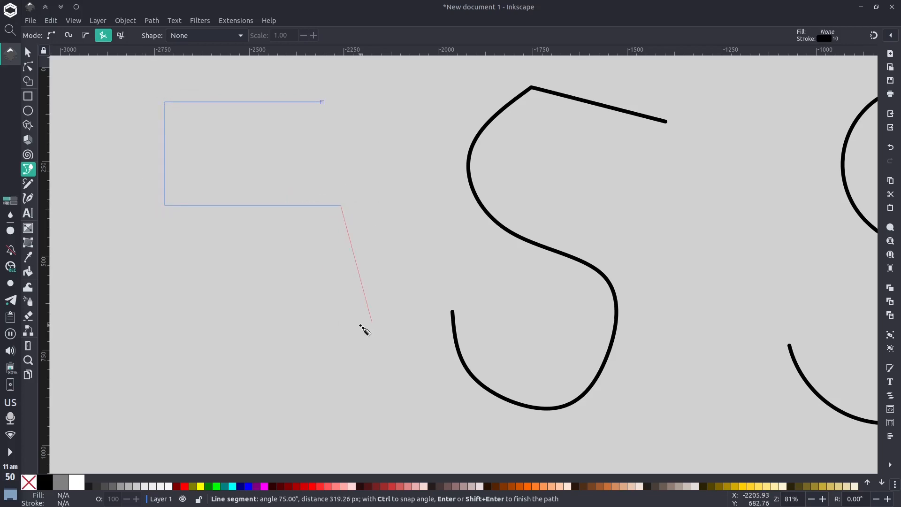
{"action": "left_click", "coordinate": [341, 335]}
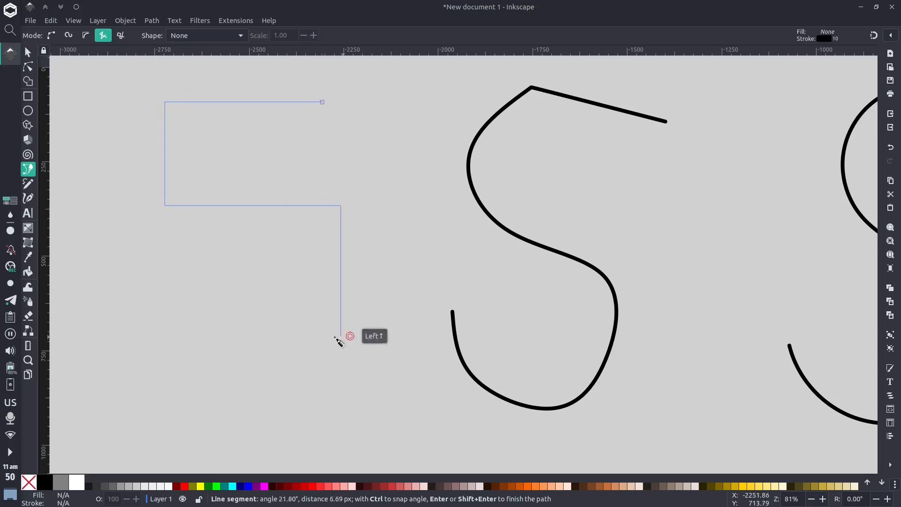
{"action": "left_click", "coordinate": [186, 336]}
{"action": "key", "text": "Return"}
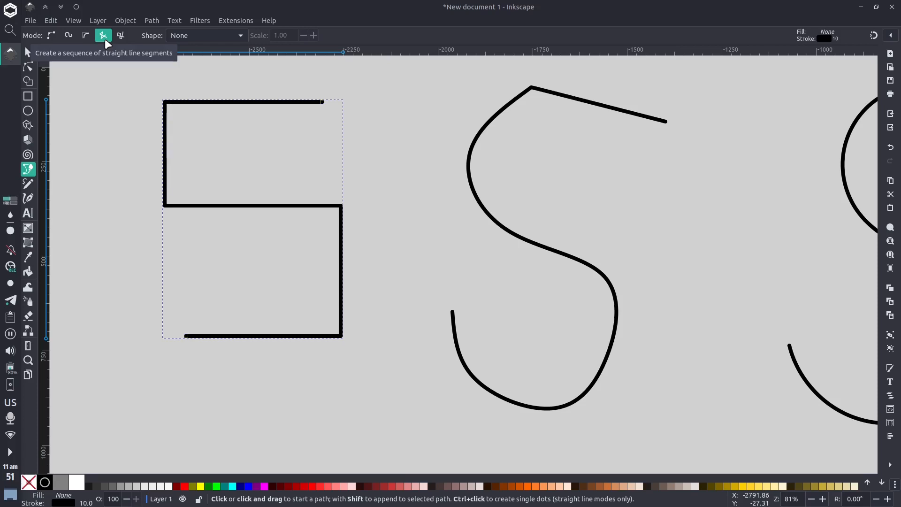
Draw an open five-node path in Bezier mode left of the angular S, giving the fourth node short curve handles
{"action": "left_click", "coordinate": [50, 37]}
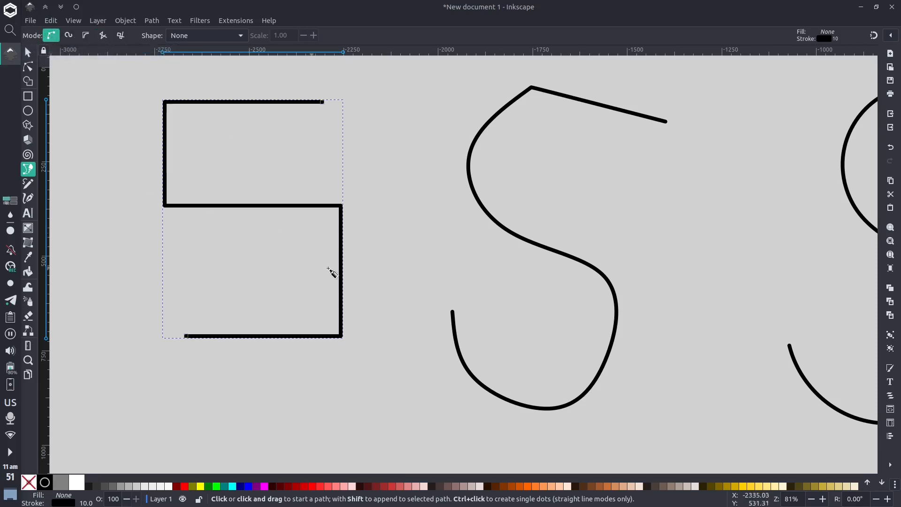
{"action": "key", "text": "space"}
{"action": "left_click", "coordinate": [279, 127]}
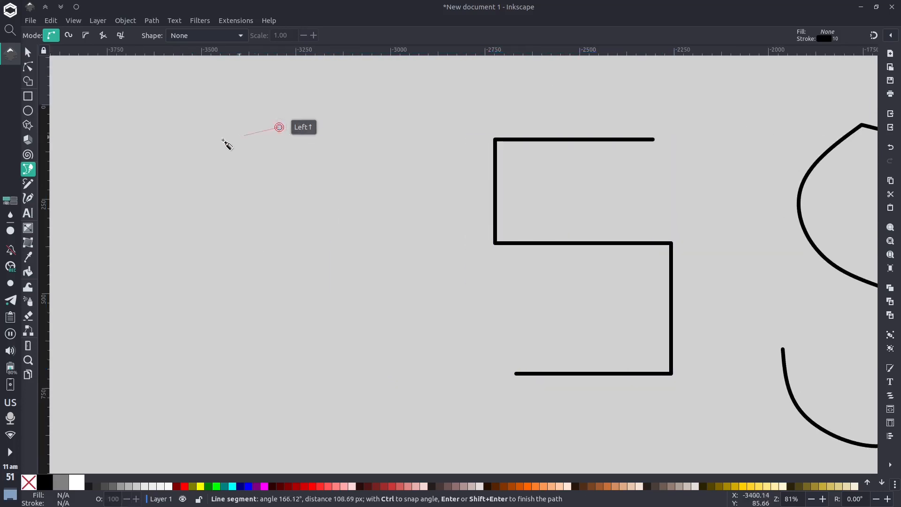
{"action": "left_click", "coordinate": [148, 128]}
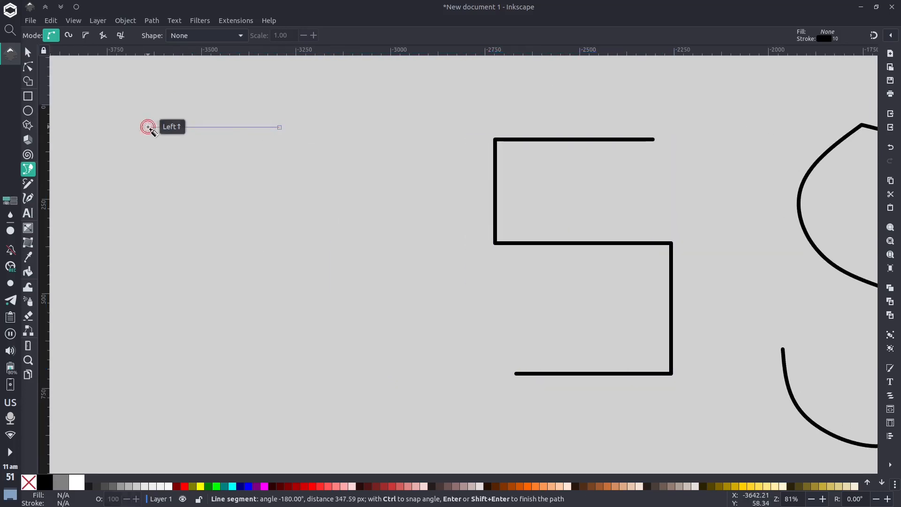
{"action": "left_click", "coordinate": [148, 246]}
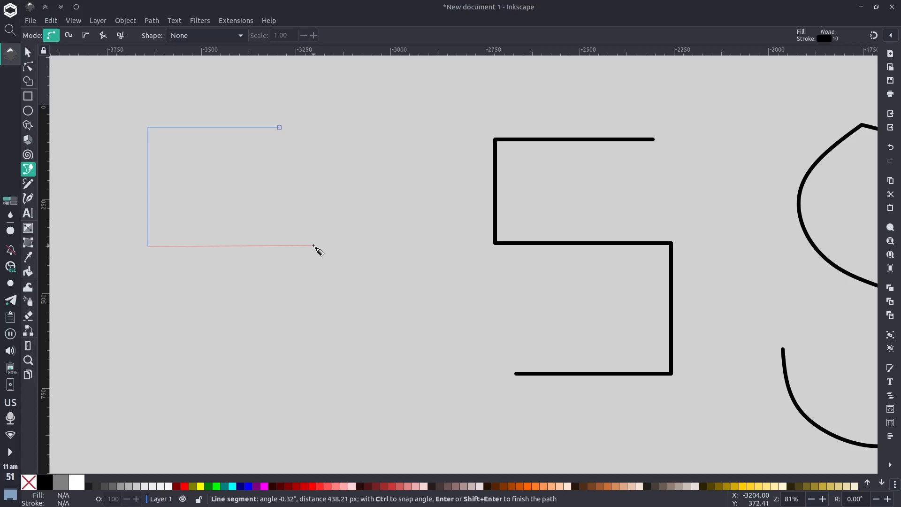
{"action": "left_click_drag", "start_coordinate": [314, 244], "coordinate": [316, 251]}
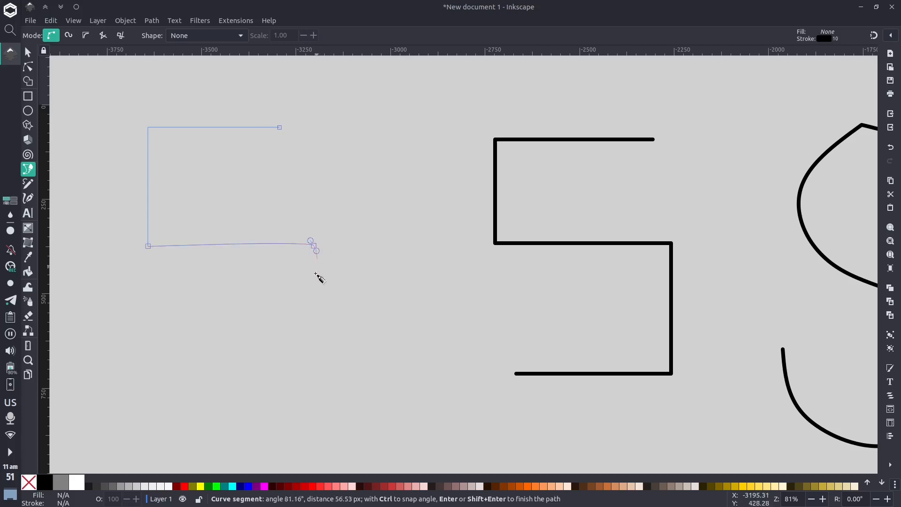
{"action": "double_click", "coordinate": [312, 314]}
Extend the upper handle of the Bezier path's fourth node up and to the left, bowing the segment to the third node
{"action": "scroll", "coordinate": [304, 287], "scroll_direction": "up", "scroll_amount": 2}
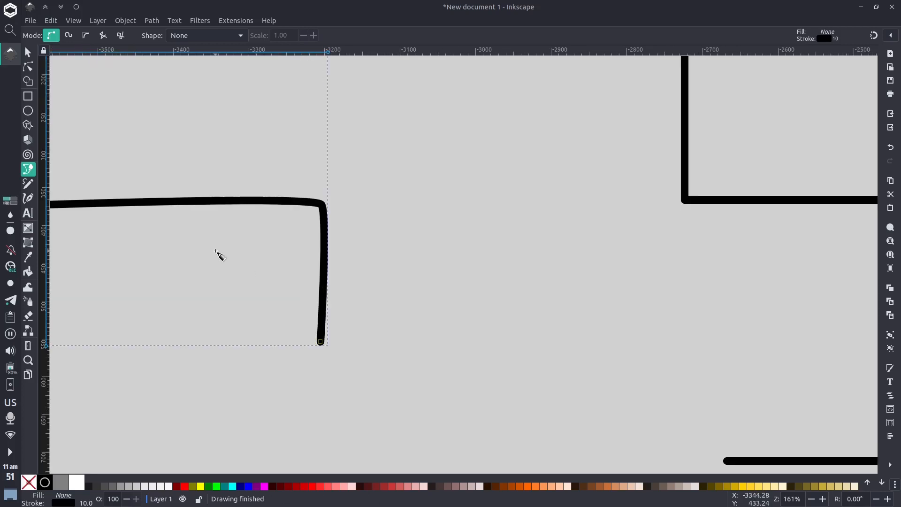
{"action": "left_click_drag", "start_coordinate": [180, 241], "coordinate": [301, 283]}
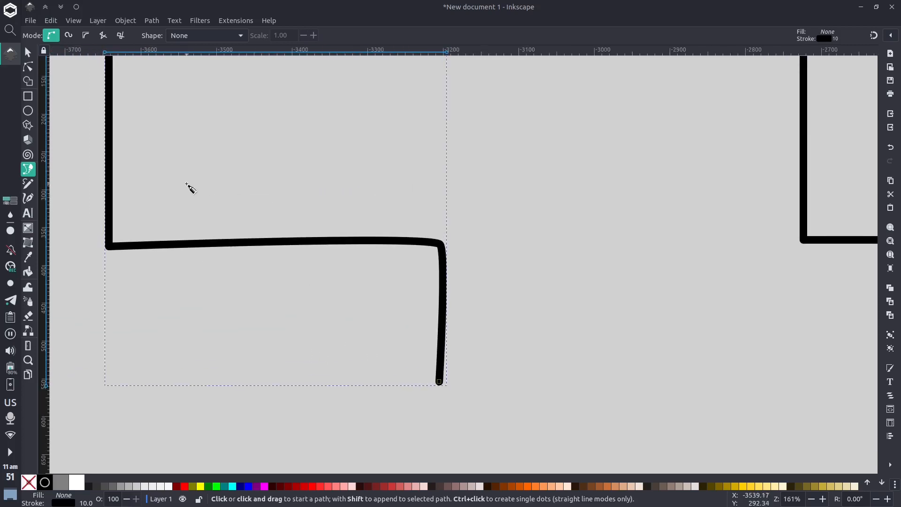
{"action": "key", "text": "n"}
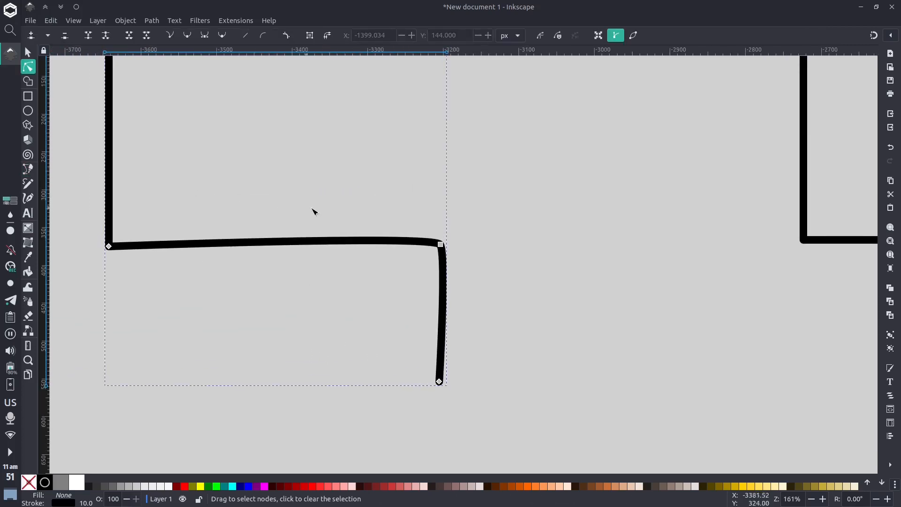
{"action": "left_click", "coordinate": [440, 244]}
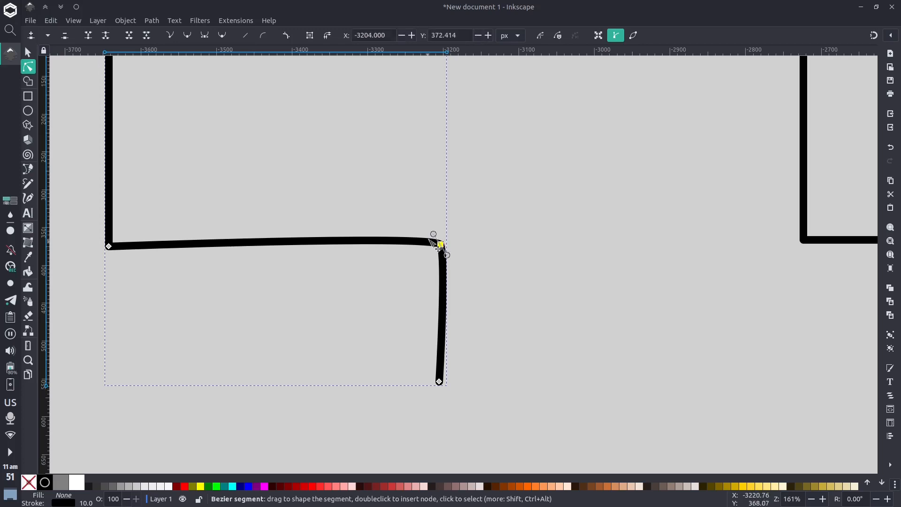
{"action": "left_click_drag", "start_coordinate": [434, 235], "coordinate": [391, 203]}
Draw an open path of perpendicular segments tilted about 27° in paraxial mode, starting left of the Bezier path and crossing its lower left
{"action": "scroll", "coordinate": [396, 235], "scroll_direction": "down", "scroll_amount": 2, "text": "ctrl"}
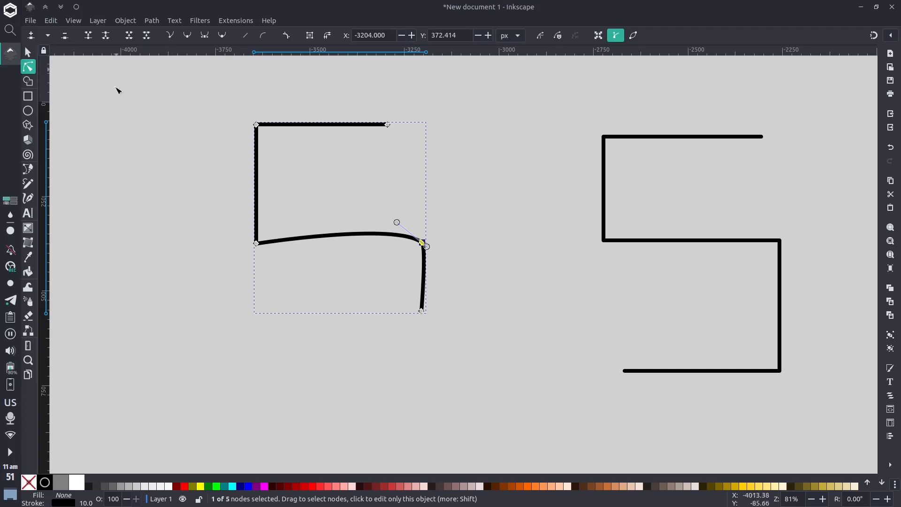
{"action": "key", "text": "b"}
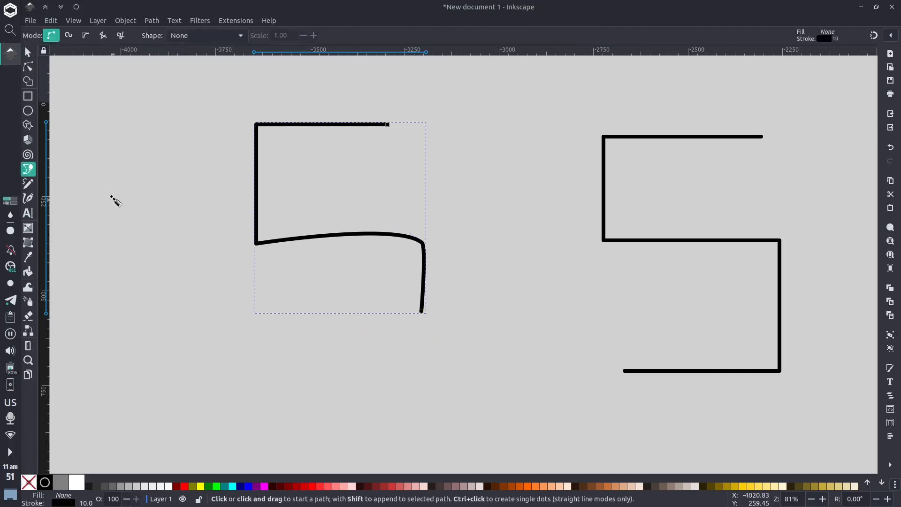
{"action": "left_click", "coordinate": [103, 36]}
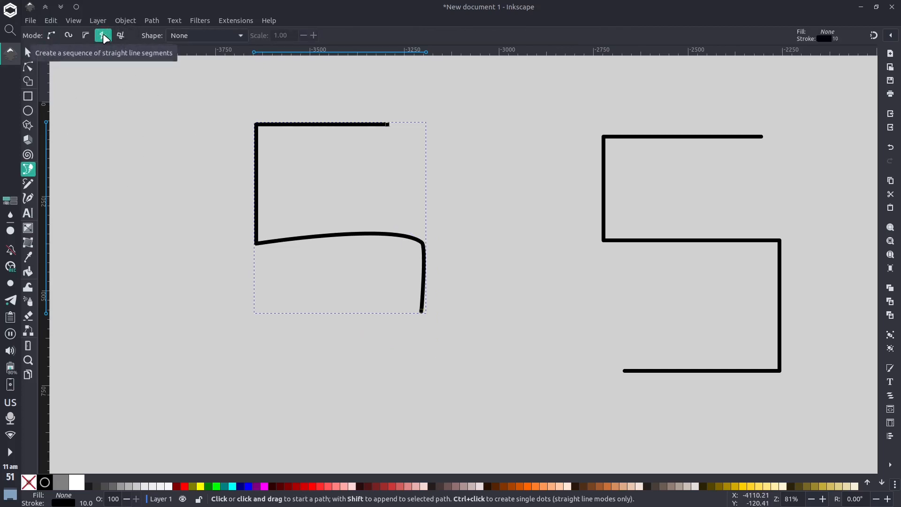
{"action": "left_click", "coordinate": [125, 40]}
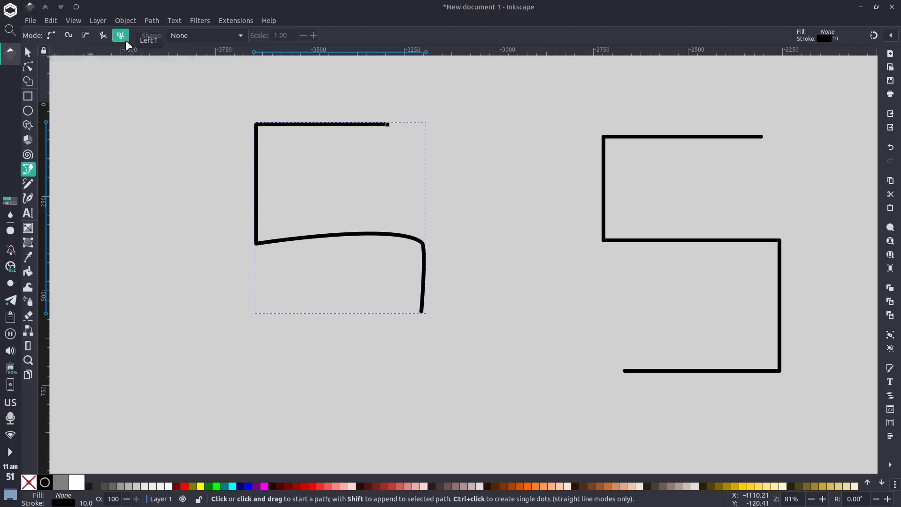
{"action": "left_click", "coordinate": [84, 305]}
{"action": "left_click", "coordinate": [216, 370]}
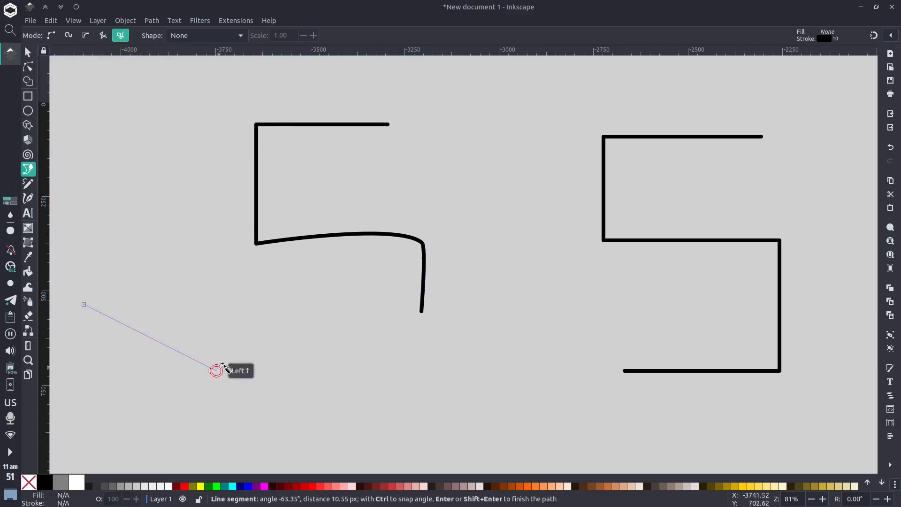
{"action": "left_click", "coordinate": [260, 311]}
{"action": "left_click", "coordinate": [153, 244]}
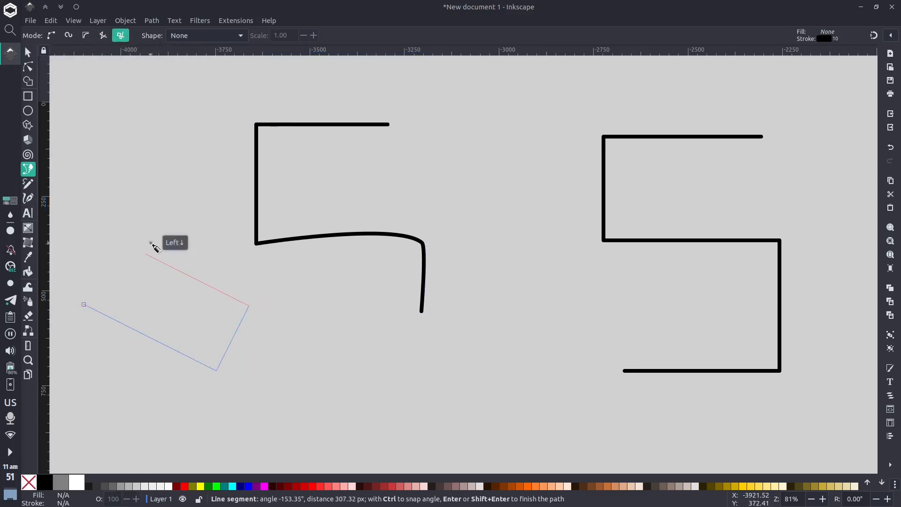
{"action": "left_click", "coordinate": [203, 193]}
{"action": "left_click", "coordinate": [346, 316]}
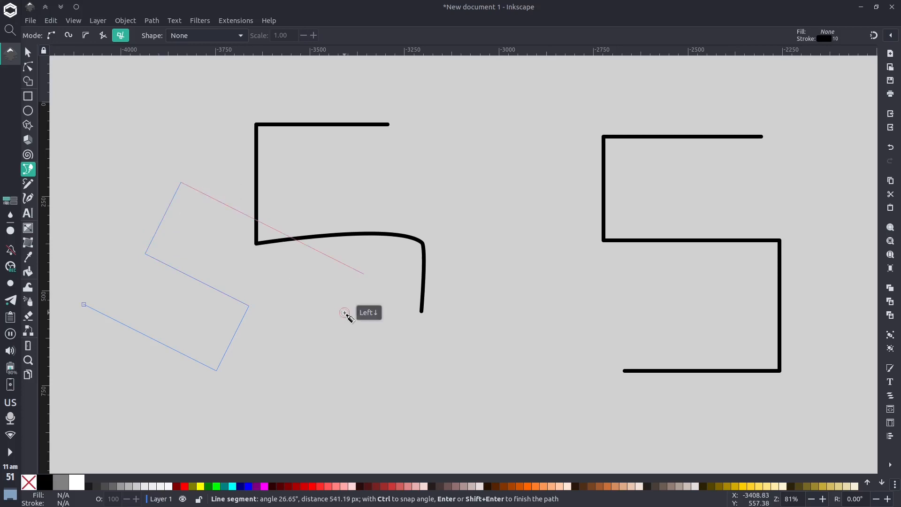
{"action": "left_click", "coordinate": [276, 417]}
{"action": "left_click", "coordinate": [169, 367]}
{"action": "left_click", "coordinate": [211, 309]}
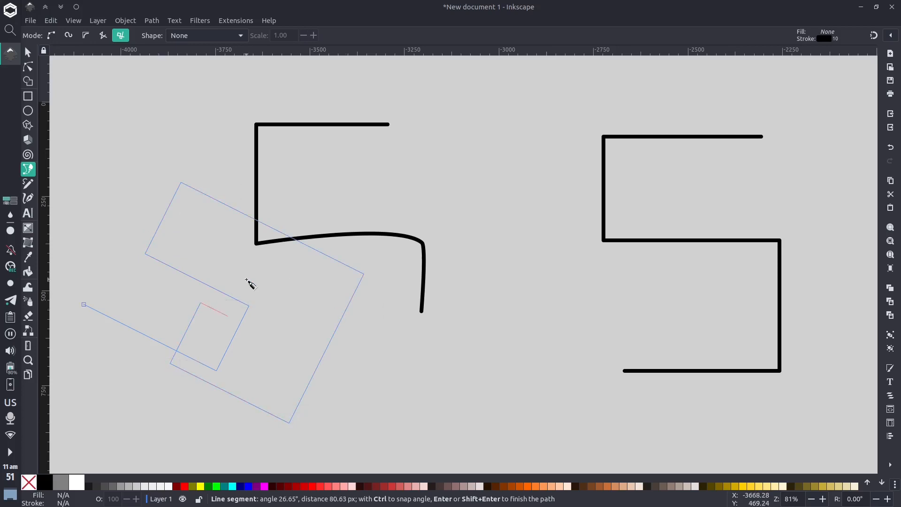
{"action": "left_click", "coordinate": [369, 410]}
{"action": "left_click", "coordinate": [407, 370]}
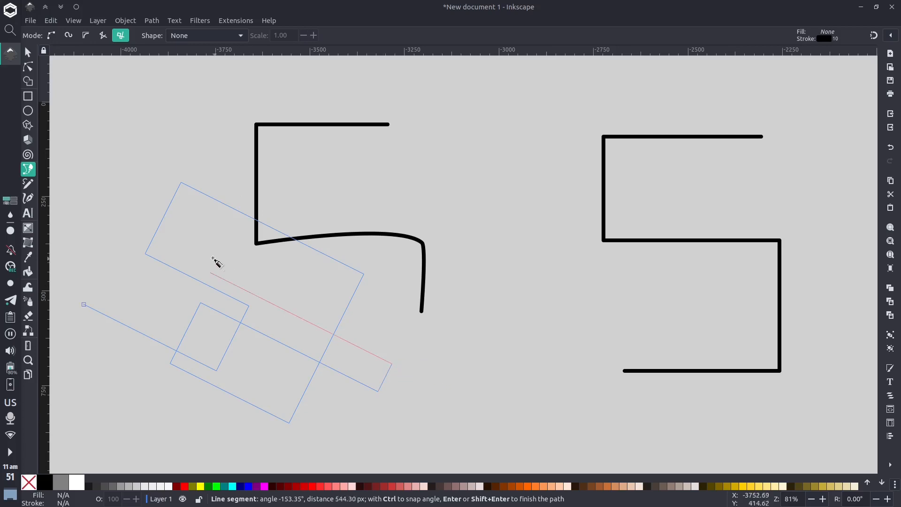
{"action": "left_click", "coordinate": [207, 249]}
{"action": "left_click", "coordinate": [131, 370]}
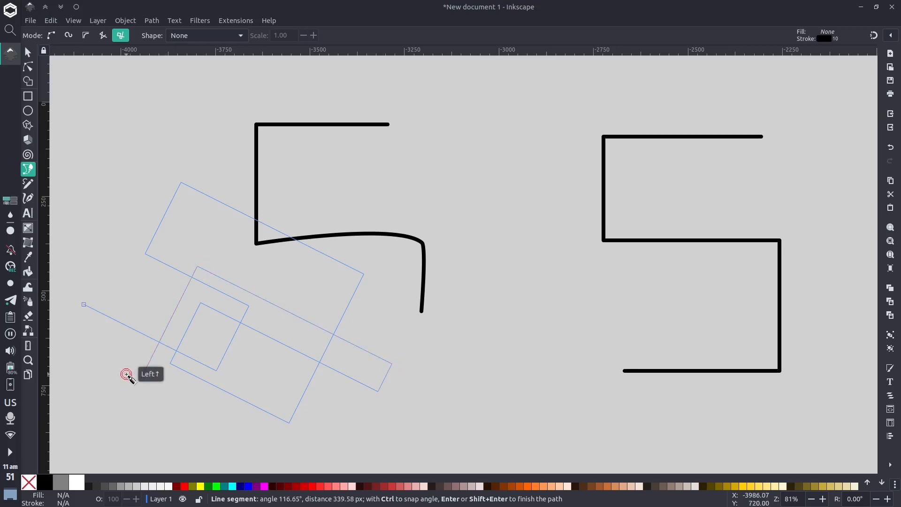
{"action": "double_click", "coordinate": [217, 448]}
Draw a closed paraxial path of overlapping horizontal and vertical segments below the angular S, starting with a horizontal segment about 686 px long
{"action": "scroll", "coordinate": [389, 402], "scroll_direction": "left", "scroll_amount": 5}
{"action": "scroll", "coordinate": [477, 402], "scroll_direction": "down", "scroll_amount": 10}
{"action": "scroll", "coordinate": [477, 402], "scroll_direction": "right", "scroll_amount": 8}
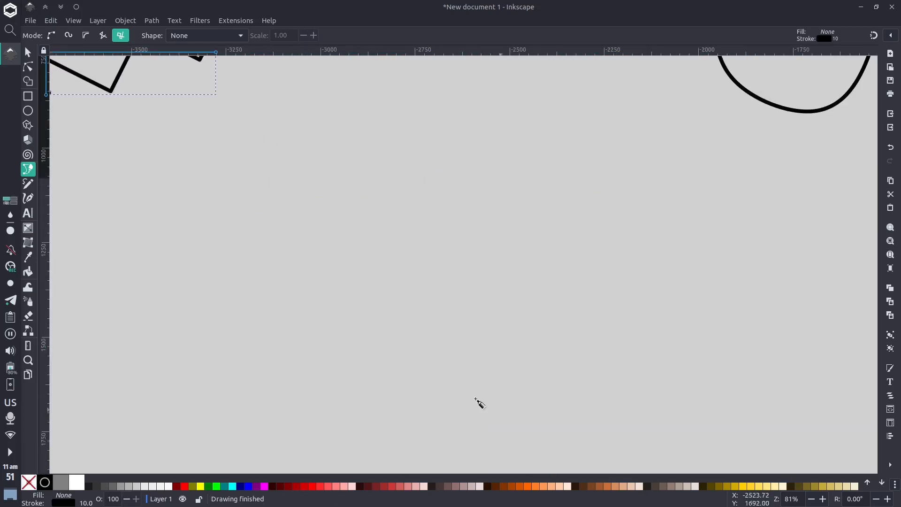
{"action": "left_click", "coordinate": [295, 268]}
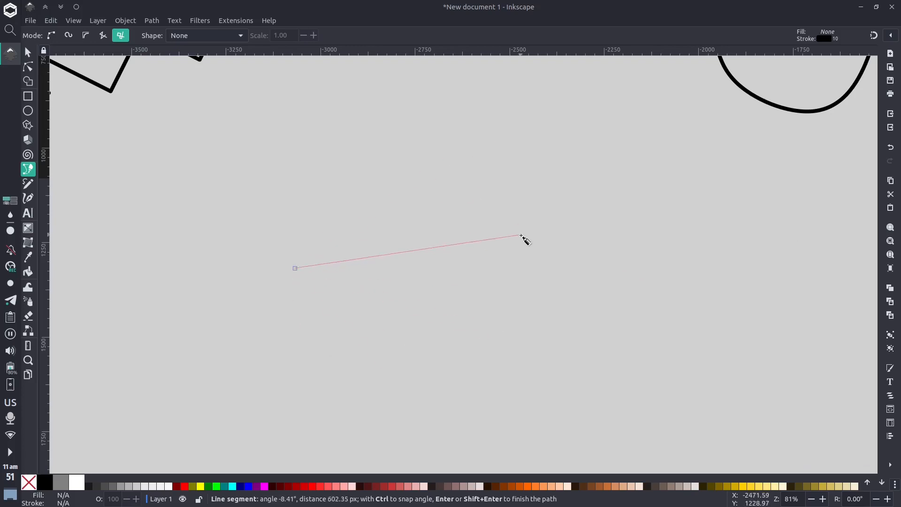
{"action": "left_click", "coordinate": [554, 268]}
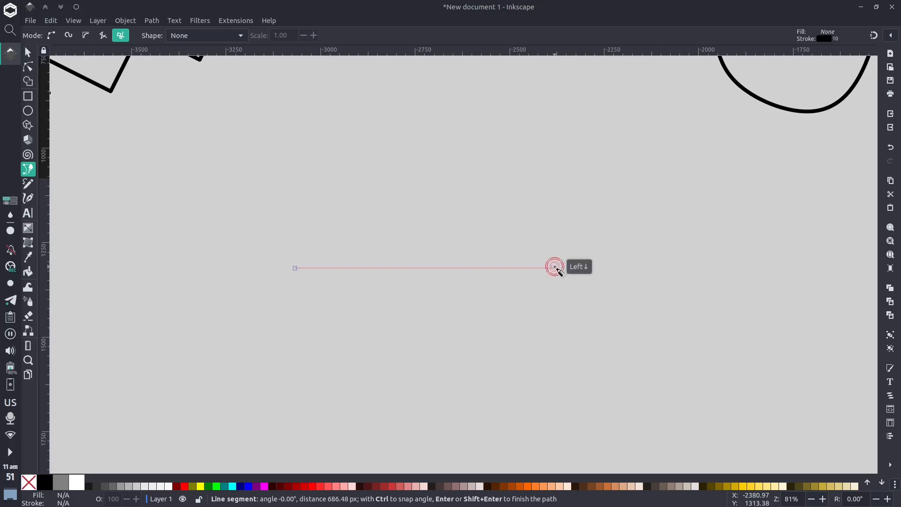
{"action": "left_click", "coordinate": [564, 171]}
{"action": "left_click", "coordinate": [372, 156]}
{"action": "left_click", "coordinate": [371, 393]}
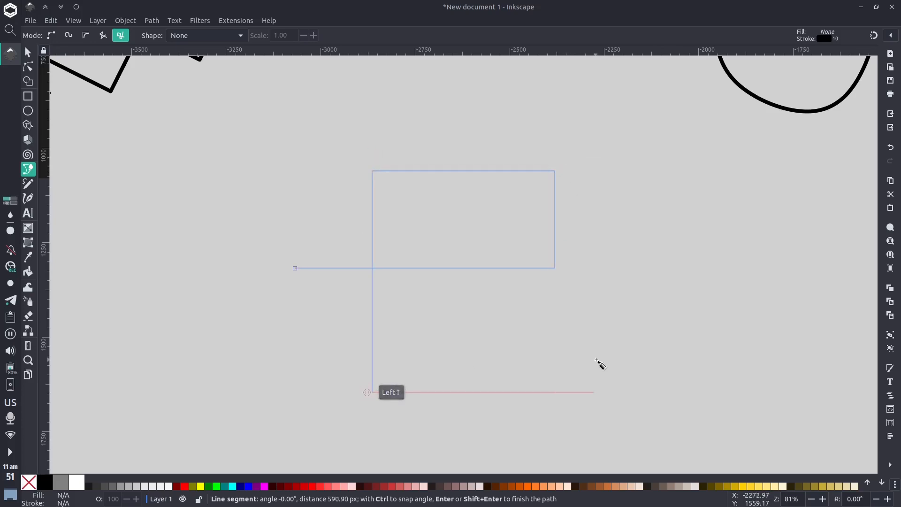
{"action": "left_click", "coordinate": [596, 359]}
{"action": "left_click", "coordinate": [616, 172]}
{"action": "left_click", "coordinate": [491, 197]}
{"action": "left_click", "coordinate": [489, 358]}
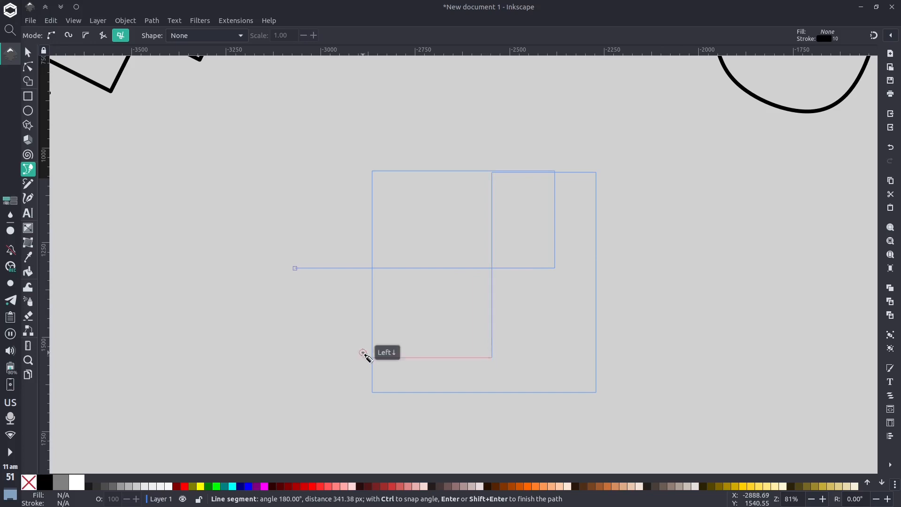
{"action": "left_click", "coordinate": [364, 358]}
{"action": "left_click", "coordinate": [447, 253]}
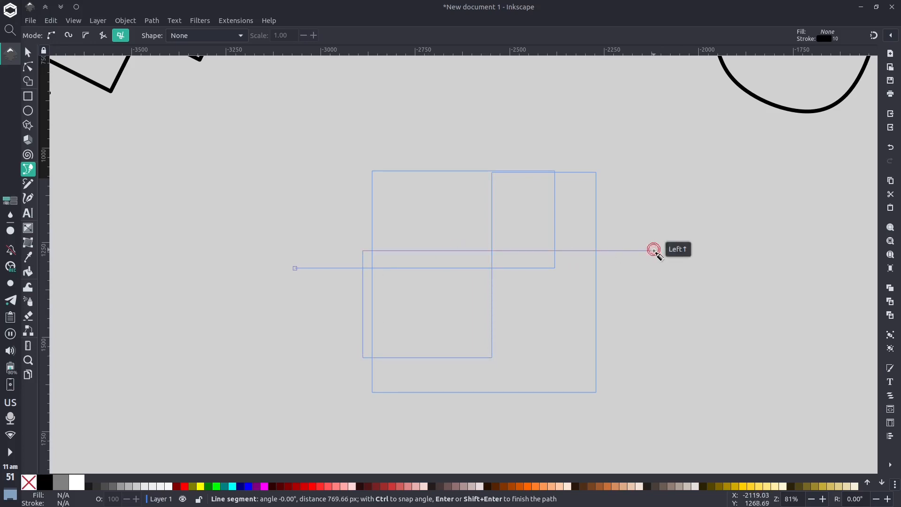
{"action": "left_click", "coordinate": [654, 252]}
{"action": "left_click", "coordinate": [663, 355]}
{"action": "left_click", "coordinate": [303, 303]}
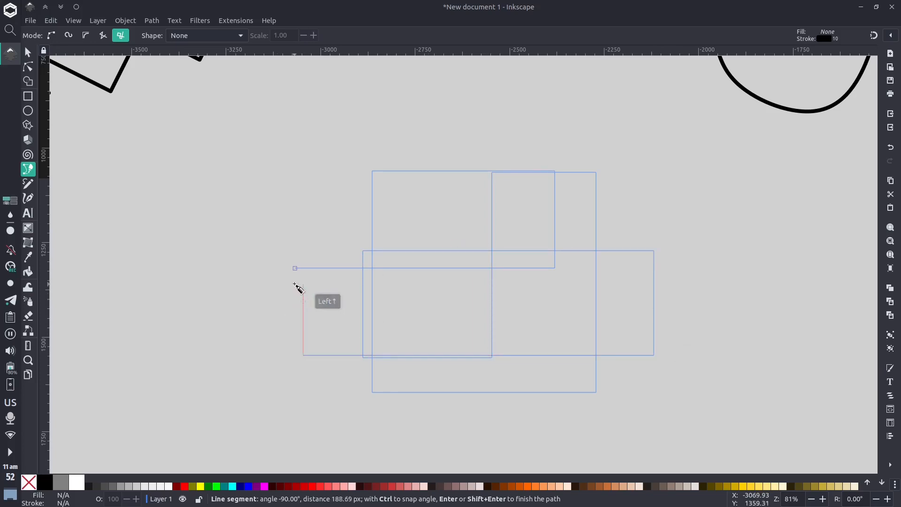
{"action": "left_click", "coordinate": [295, 268]}
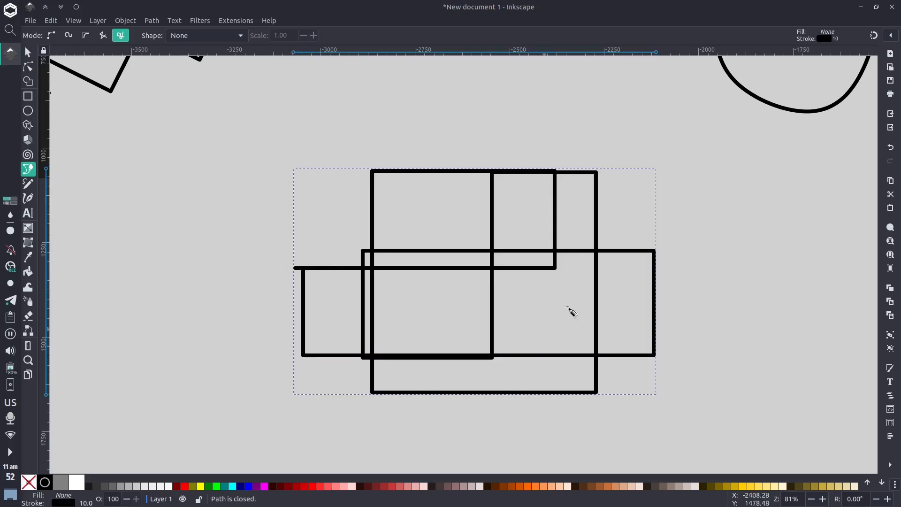
Review the stroke shape options available for the Pen tool, keeping None
{"action": "scroll", "coordinate": [547, 284], "scroll_direction": "down", "scroll_amount": 1}
{"action": "scroll", "coordinate": [547, 284], "scroll_direction": "up", "scroll_amount": 1}
{"action": "left_click_drag", "start_coordinate": [656, 233], "coordinate": [470, 313]}
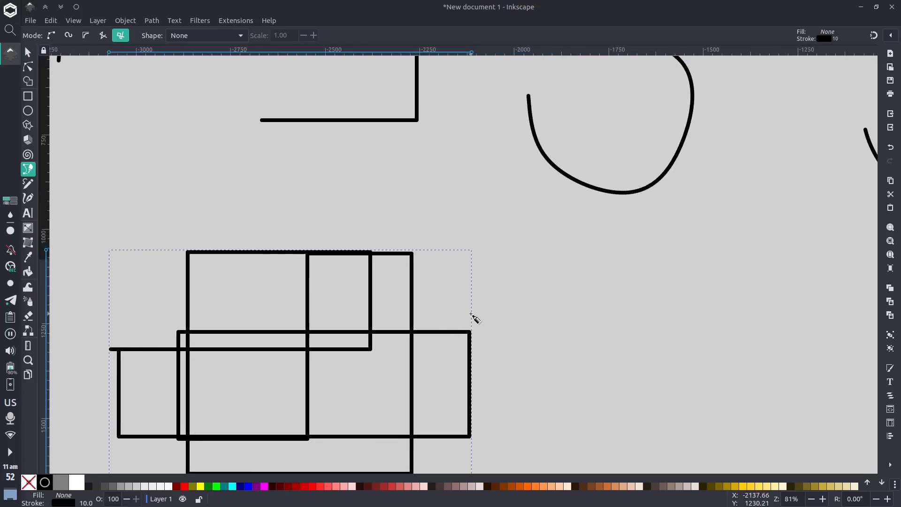
{"action": "left_click", "coordinate": [241, 35]}
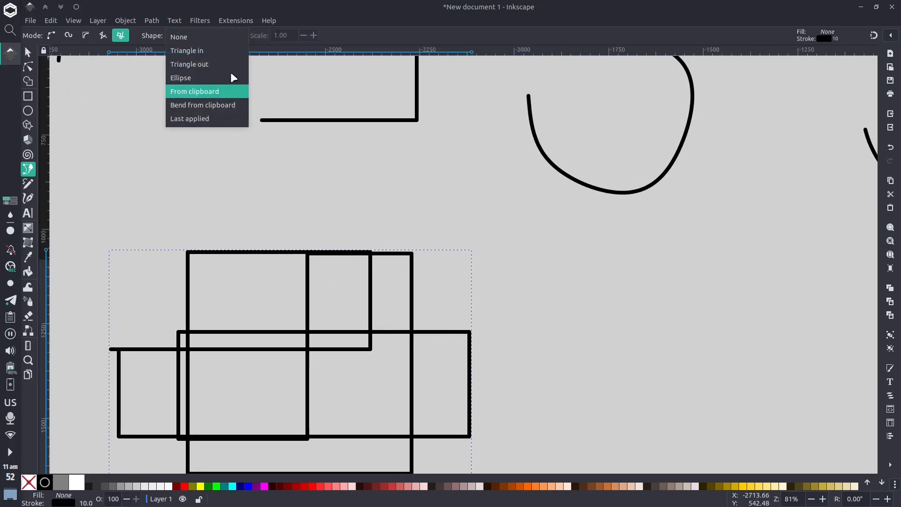
{"action": "left_click", "coordinate": [221, 41]}
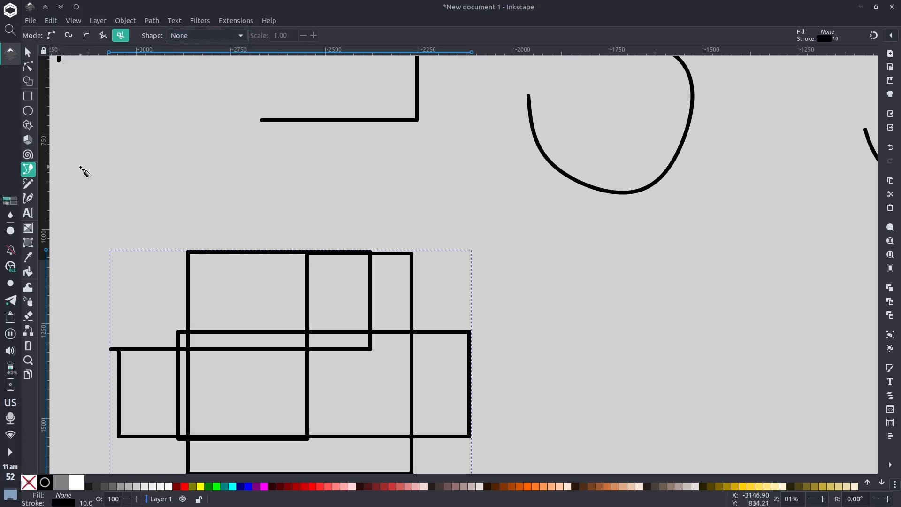
{"action": "key", "text": "space"}
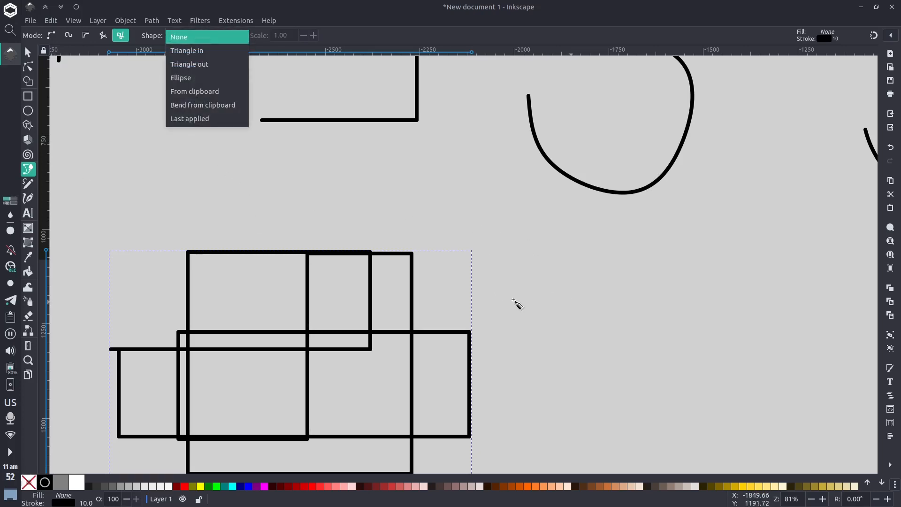
{"action": "key", "text": "space"}
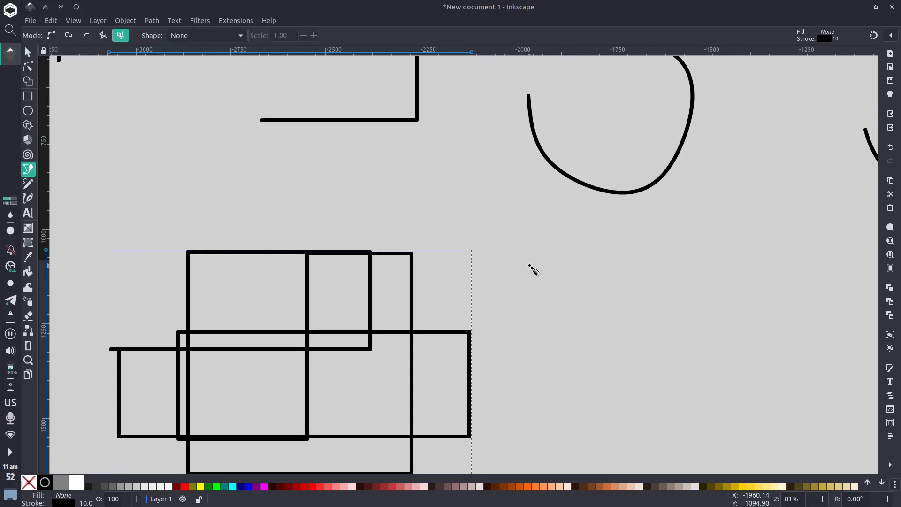